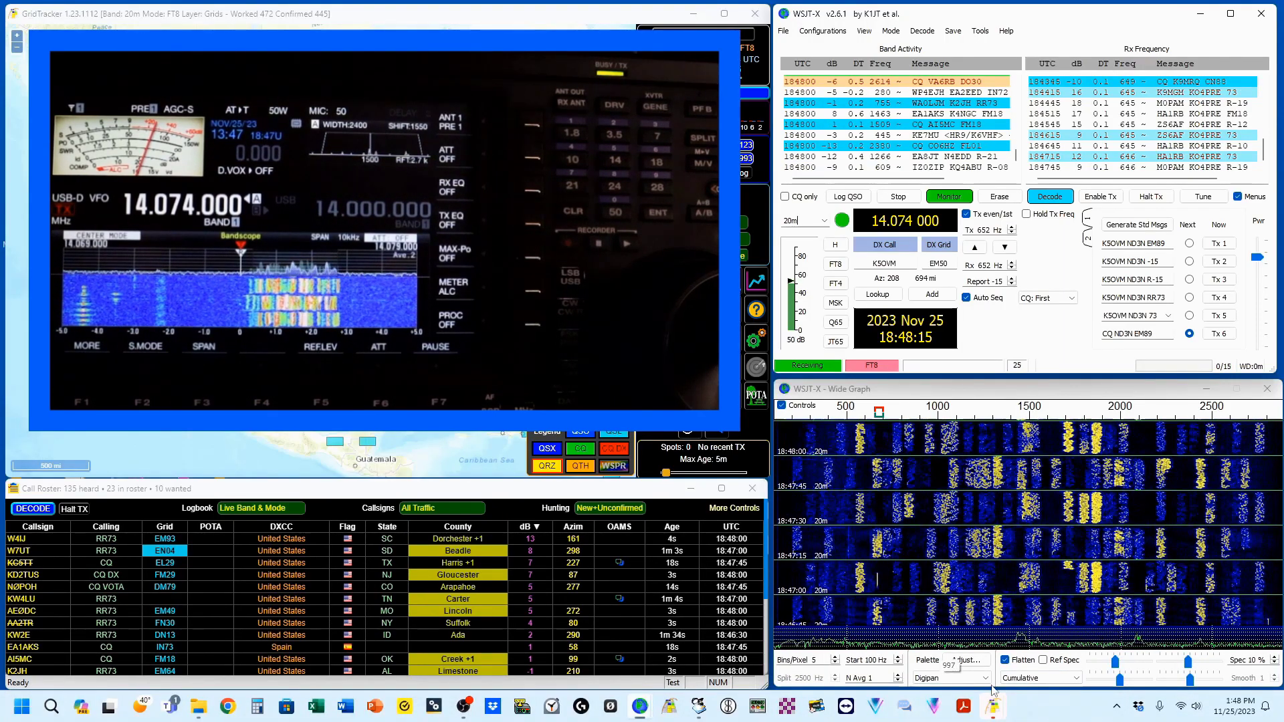
Adjust the waterfall gain and set both the Tx and Rx frequencies to 2121 Hz in the Wide Graph.
click(1115, 663)
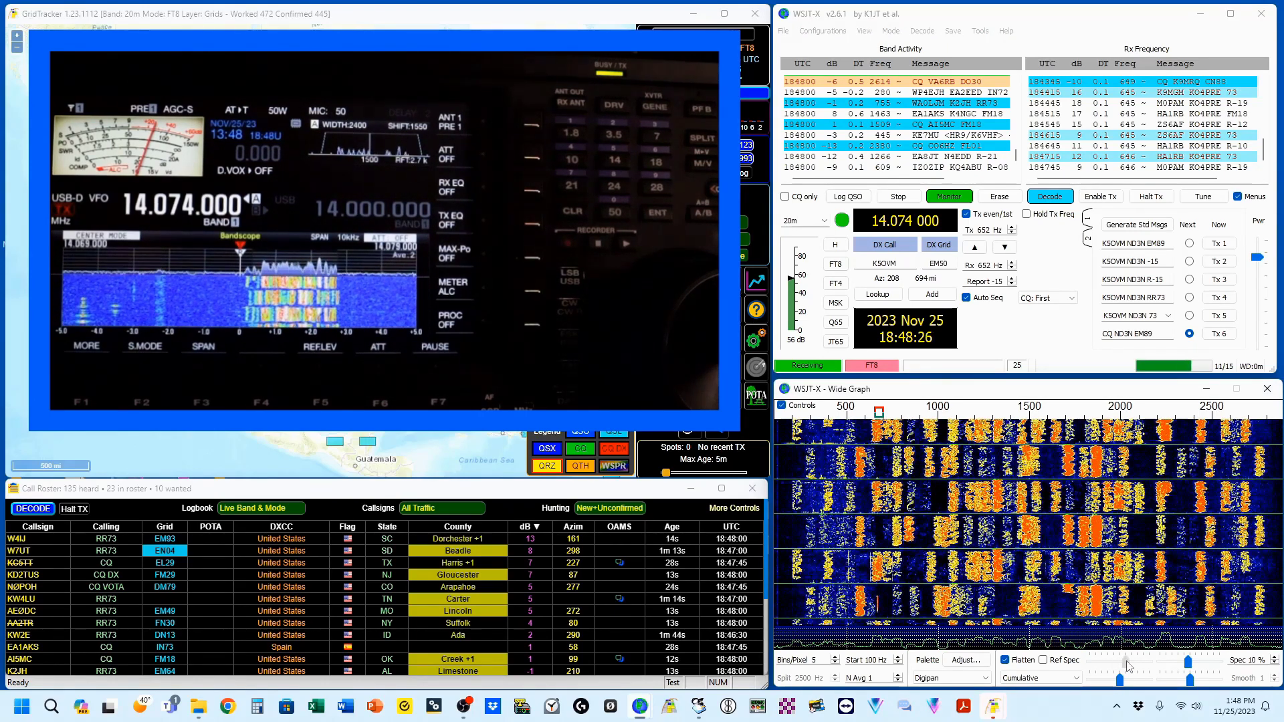
drag(1127, 665, 1125, 662)
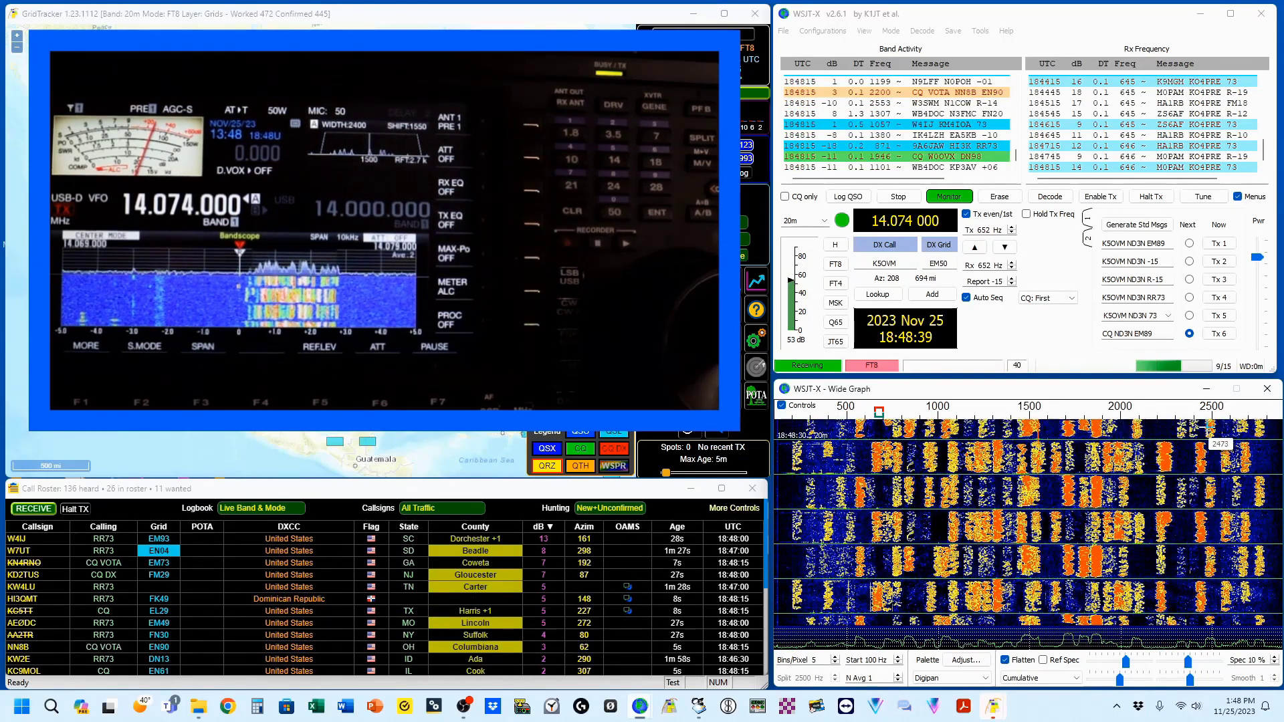
ctrl+click(1143, 468)
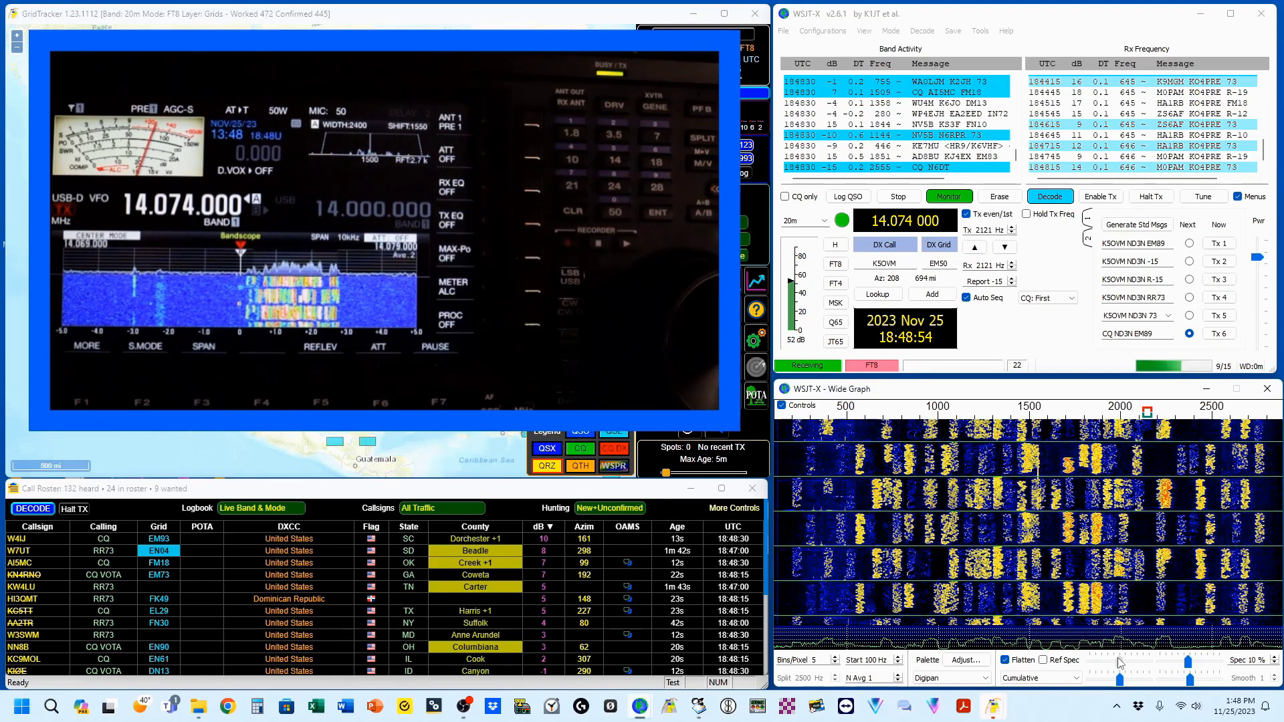
drag(1113, 661, 1112, 661)
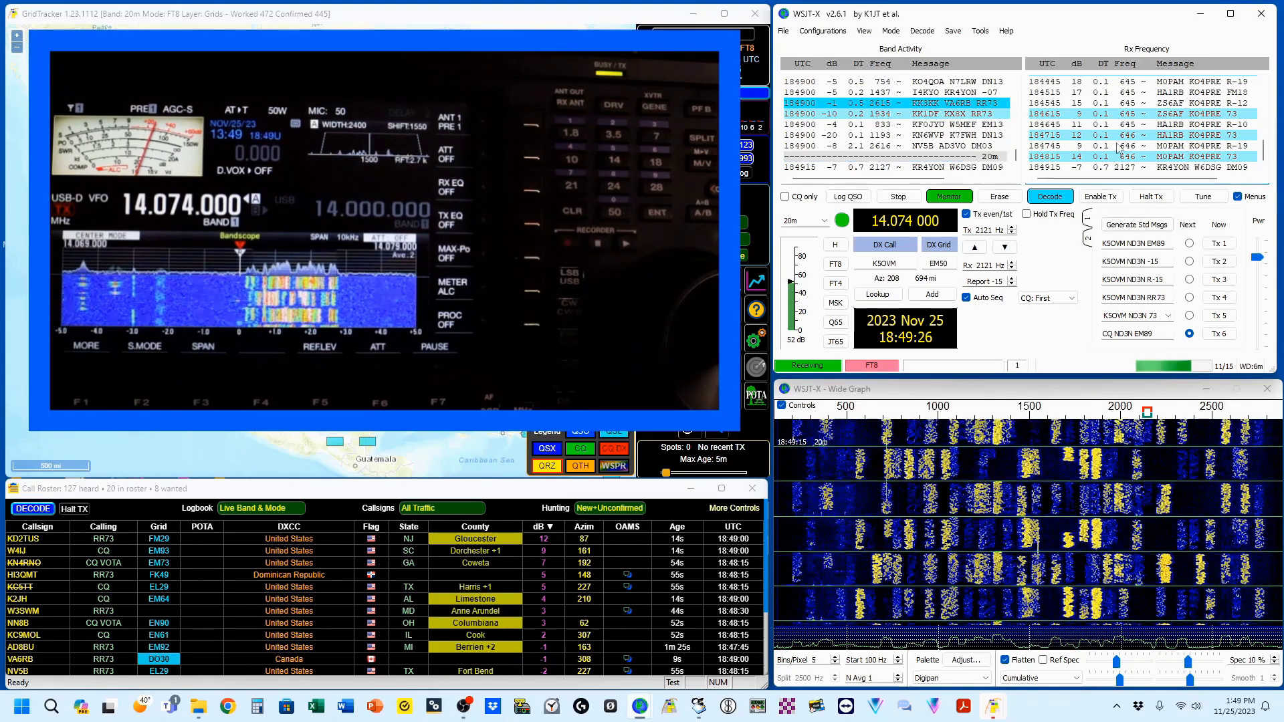
Erase the Rx Frequency message list and turn off the Tx even/1st option.
right_click(1119, 135)
click(1148, 178)
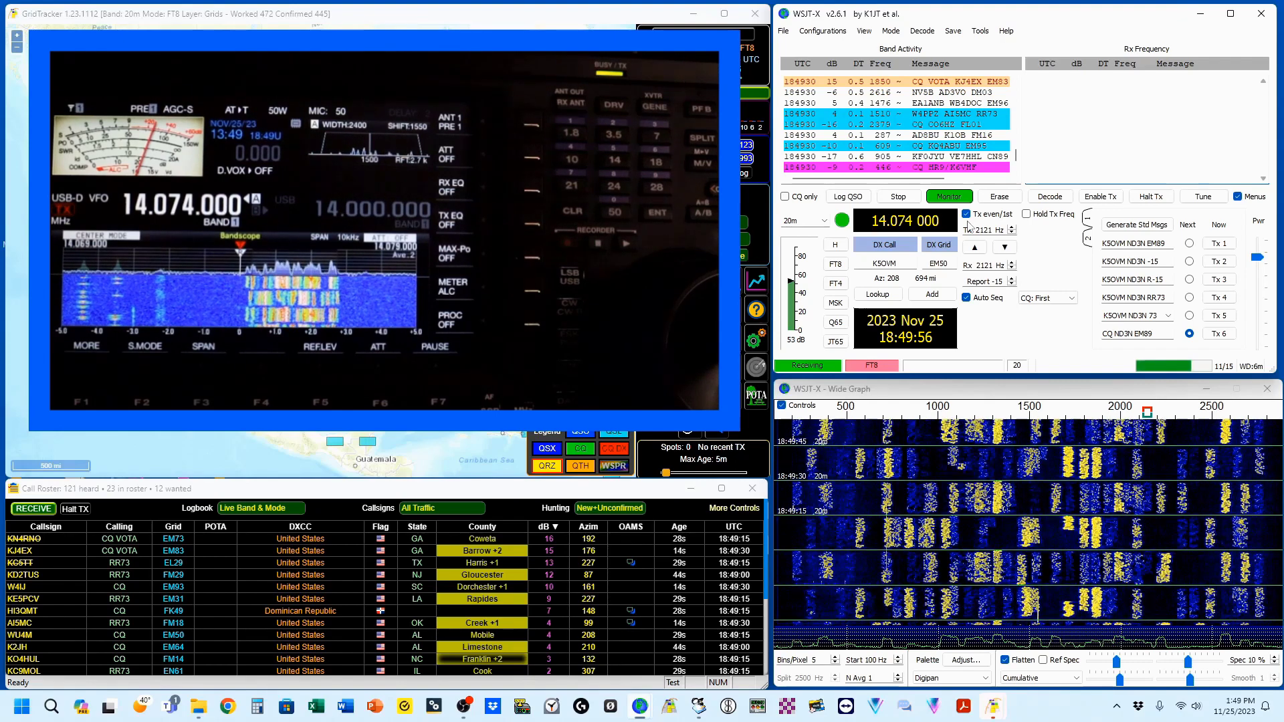
click(966, 215)
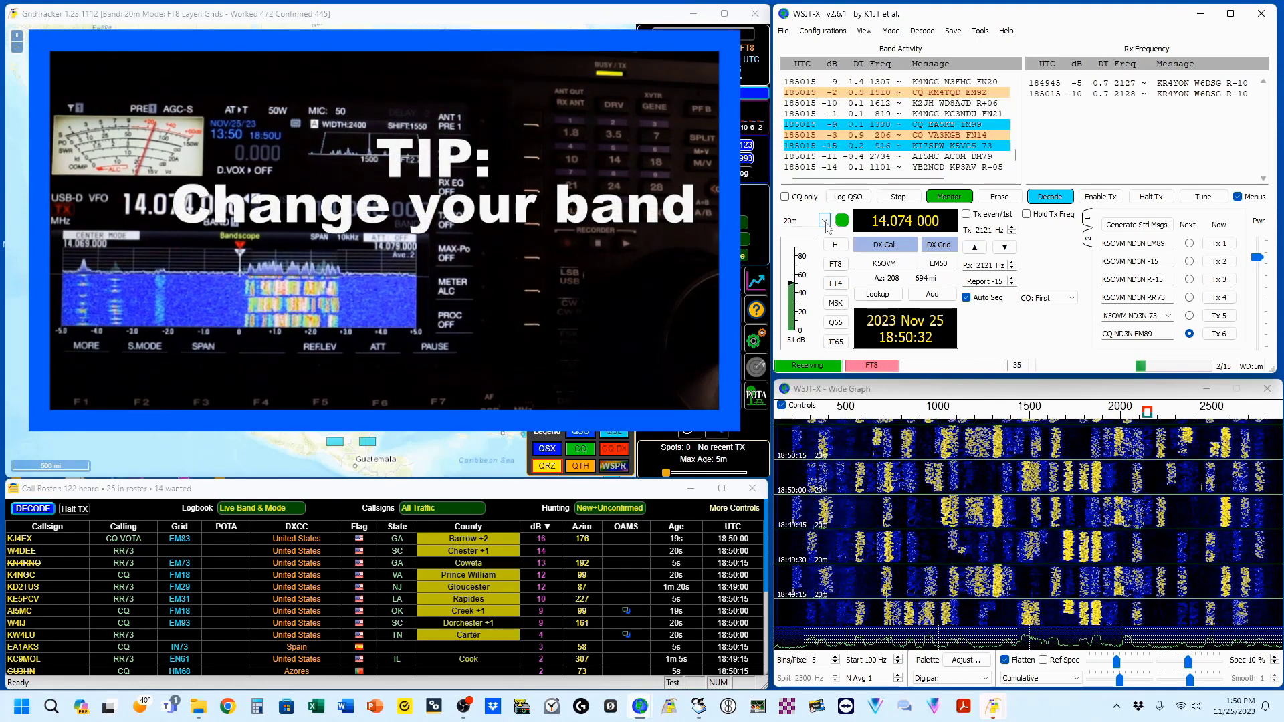
Change the operating band to 15m at 21.074 MHz, followed by a switch to the 10m band.
click(825, 221)
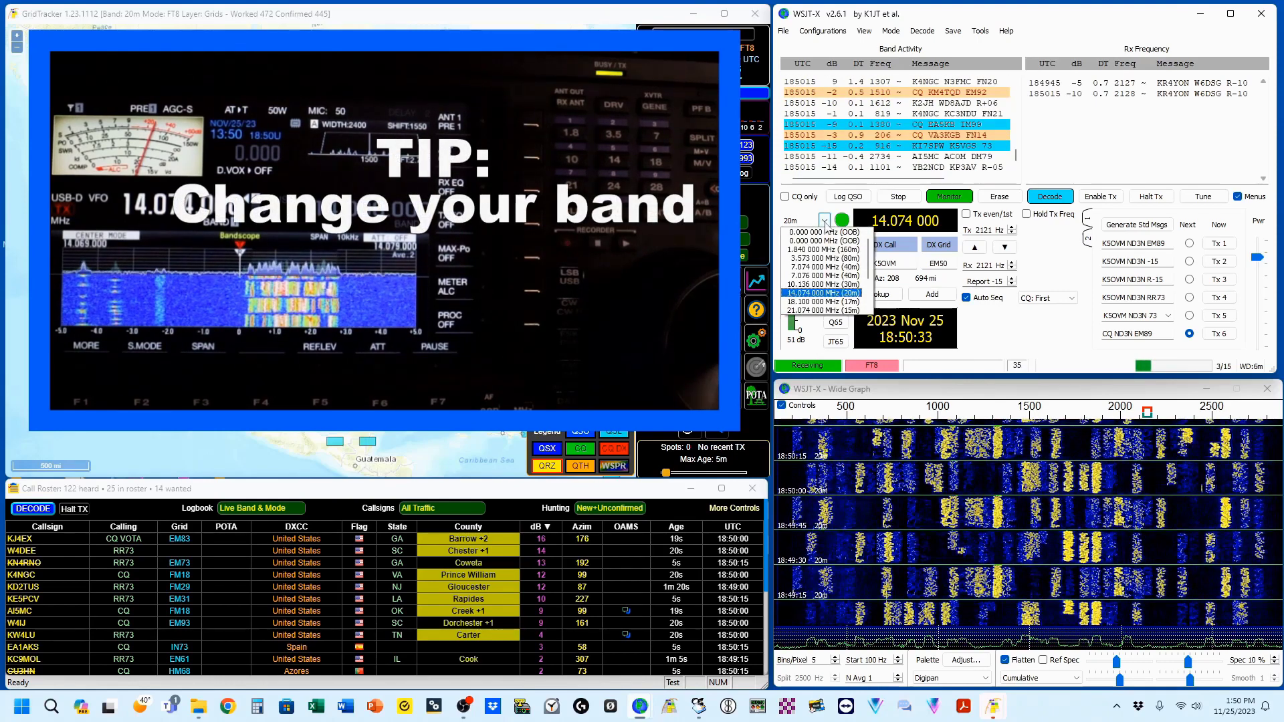
click(833, 311)
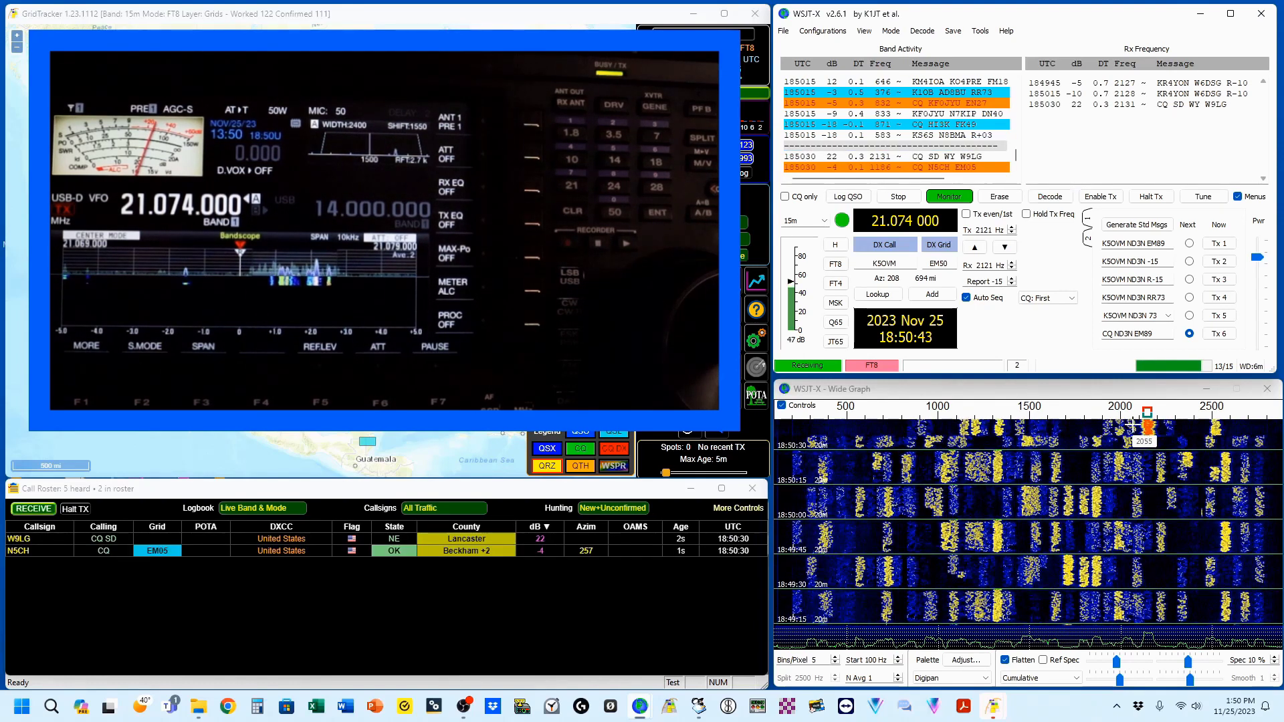
click(824, 221)
scroll(824, 280, down, 1)
click(822, 301)
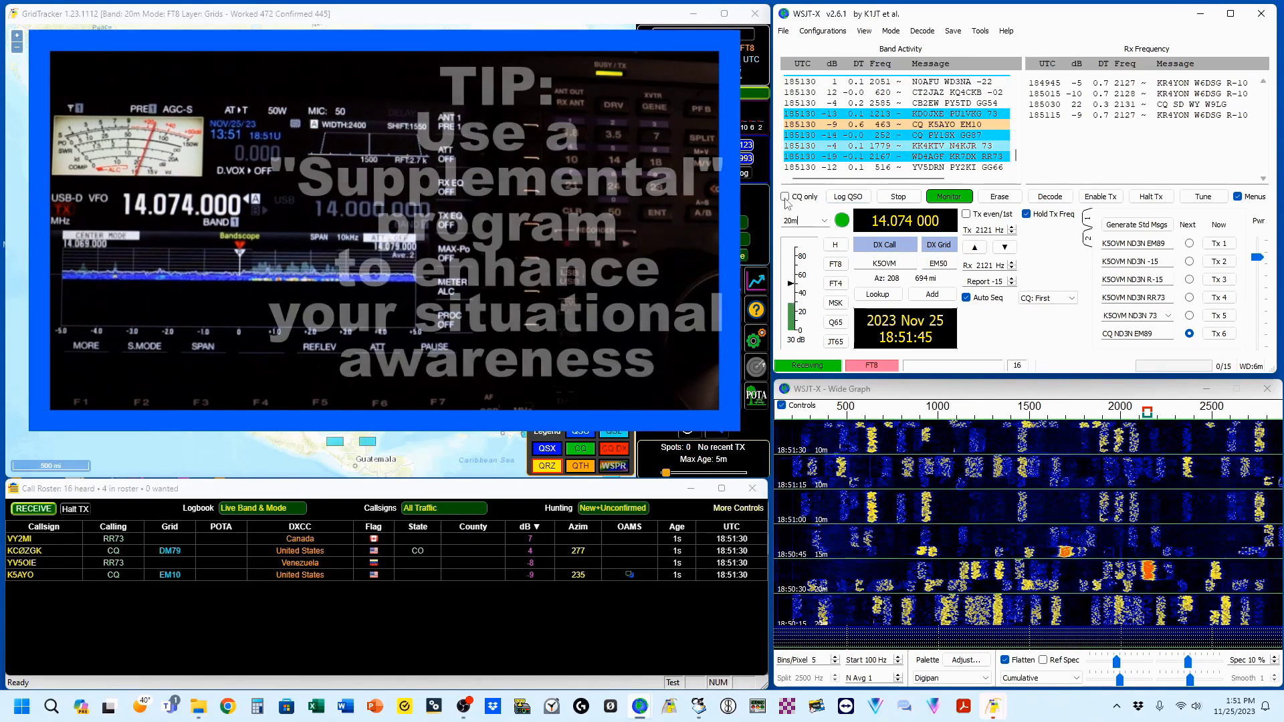
Limit the Band Activity list to CQ only and switch the band to 20m at 14.074 MHz.
click(786, 199)
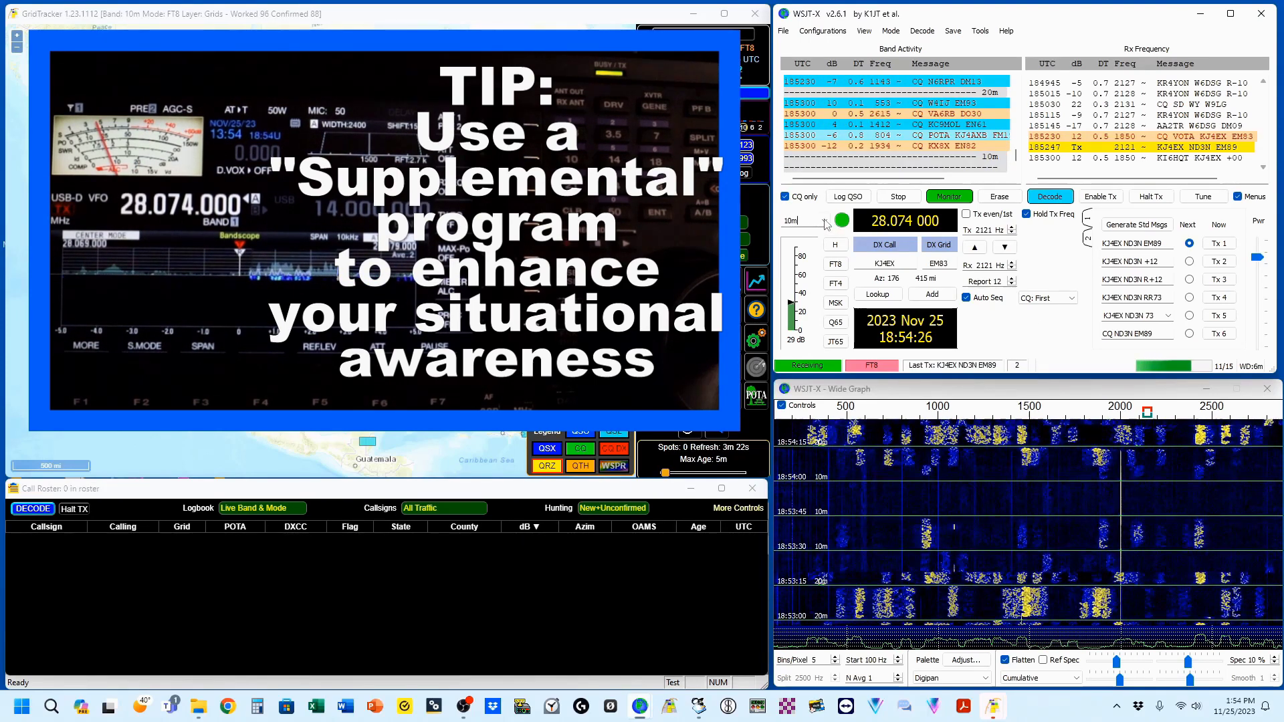
click(824, 221)
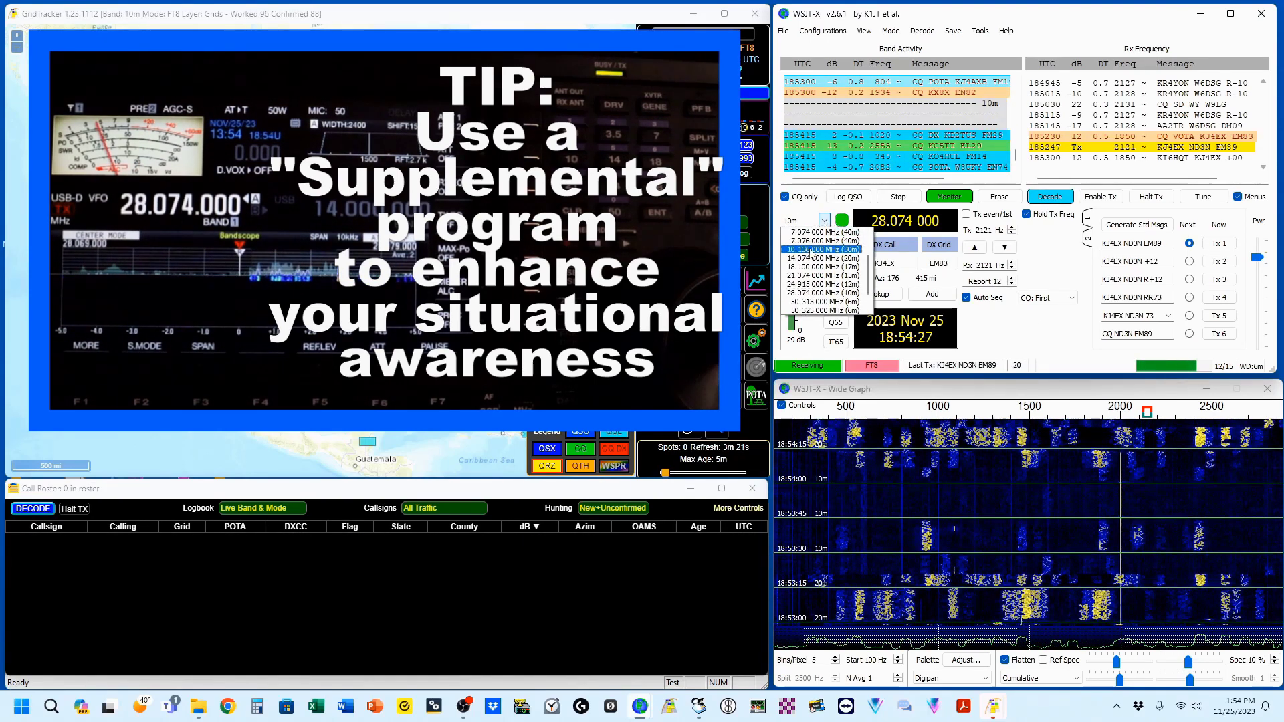
click(822, 259)
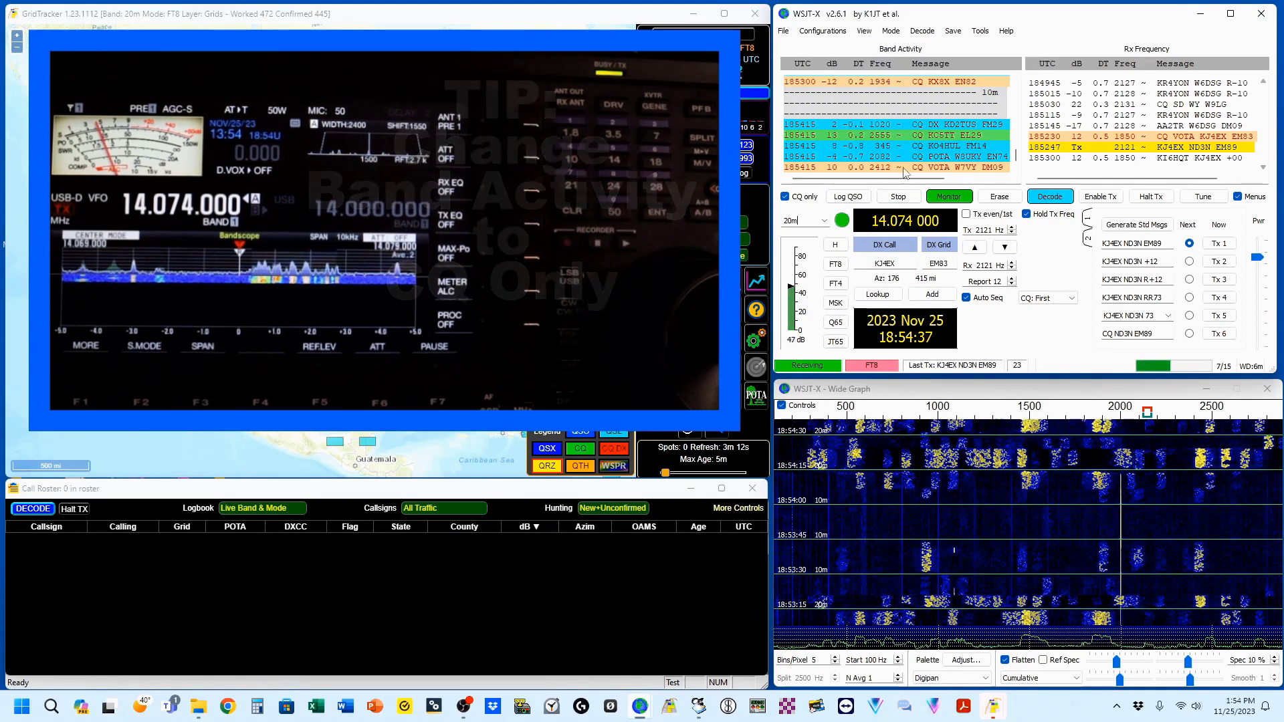
With Hold Tx Freq turned off, answer the CQ call from the station in grid FM14 and halt the transmission.
click(1026, 214)
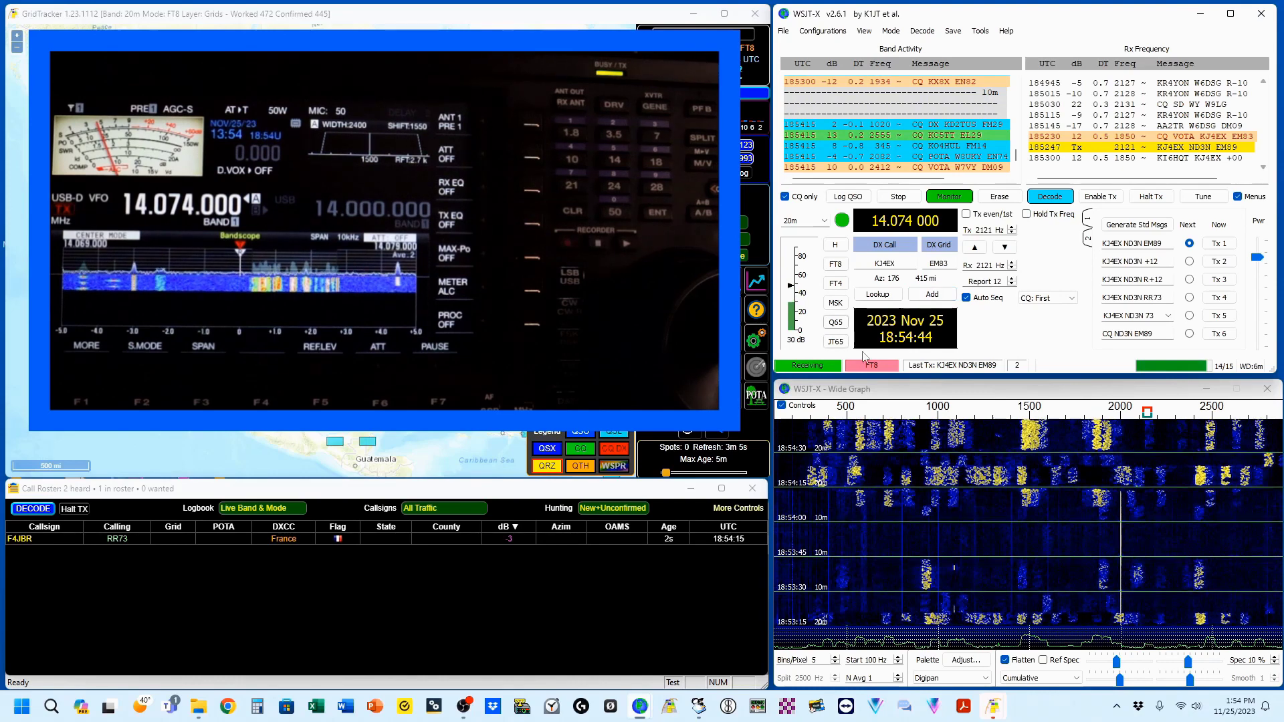
double_click(913, 147)
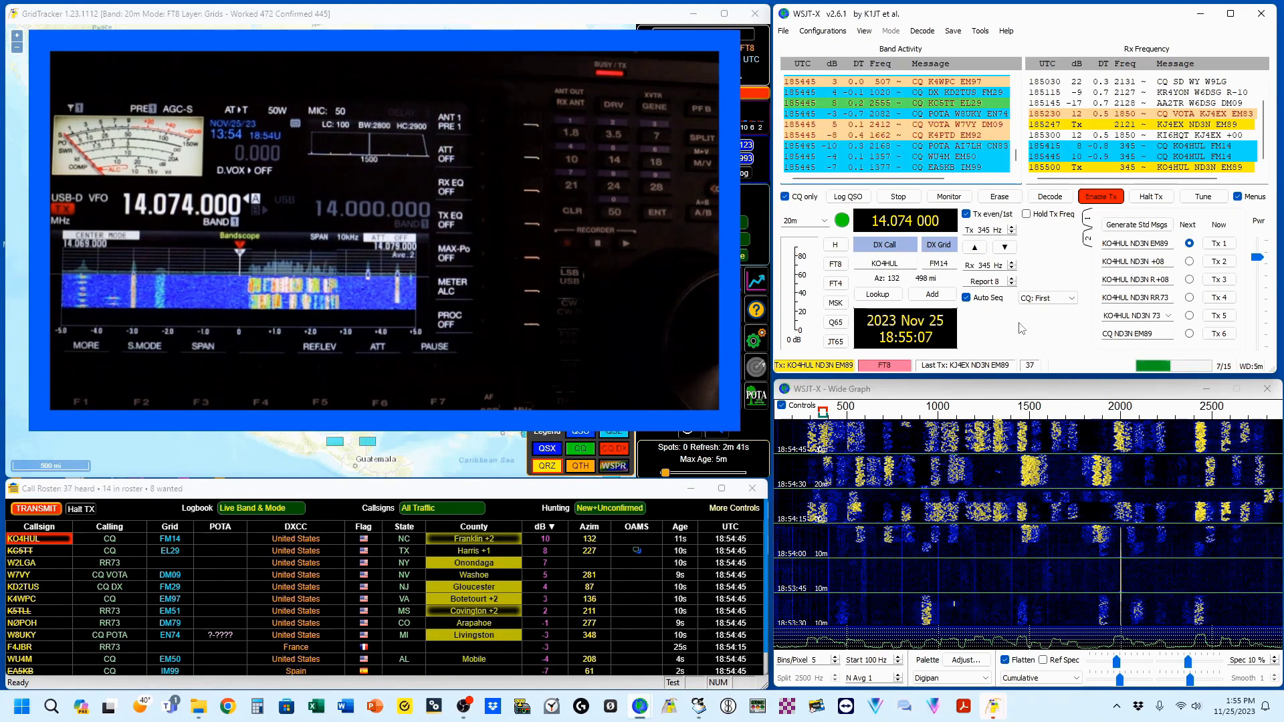
click(1152, 198)
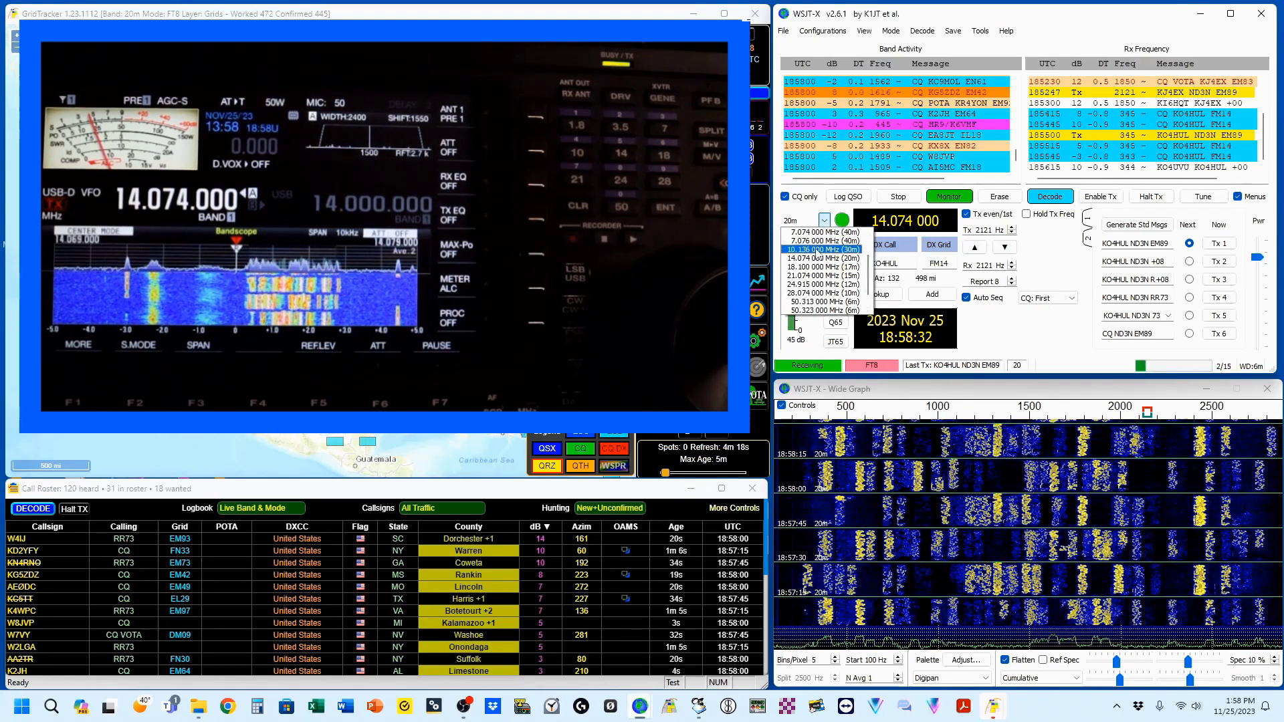
Switch the band to 30m at 10.136 MHz and raise the waterfall gain slightly.
click(816, 253)
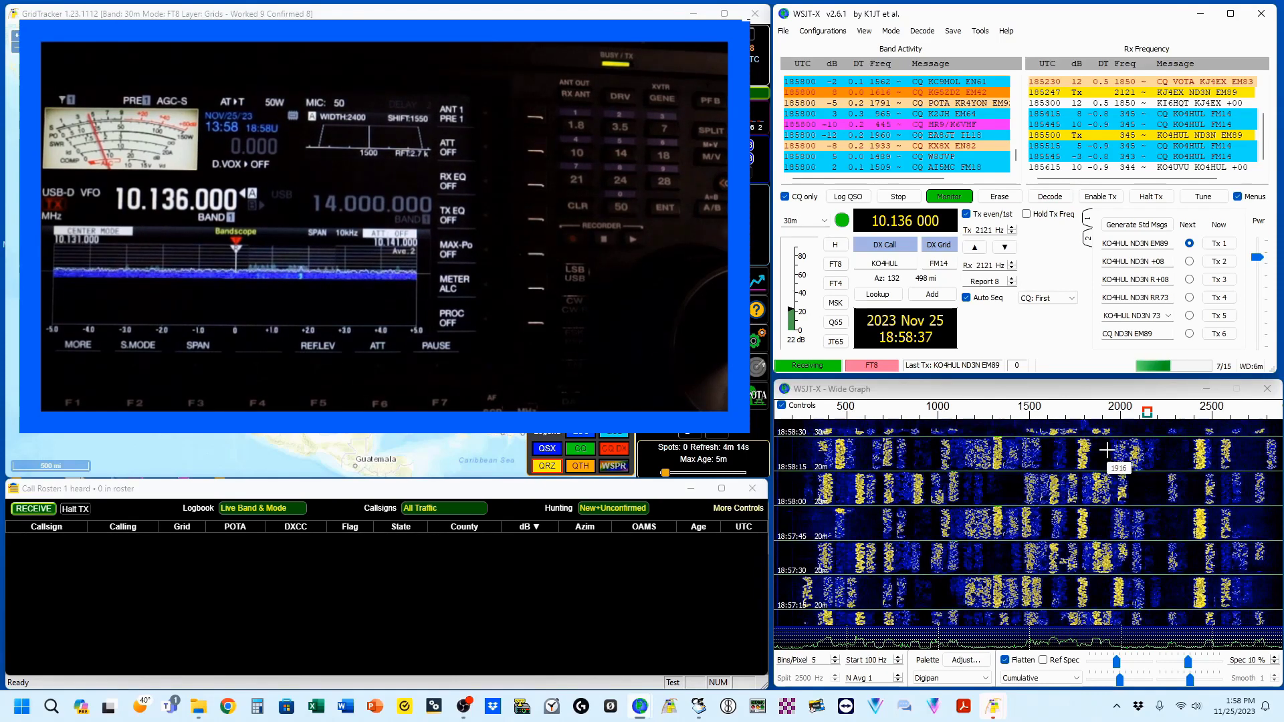
click(1117, 665)
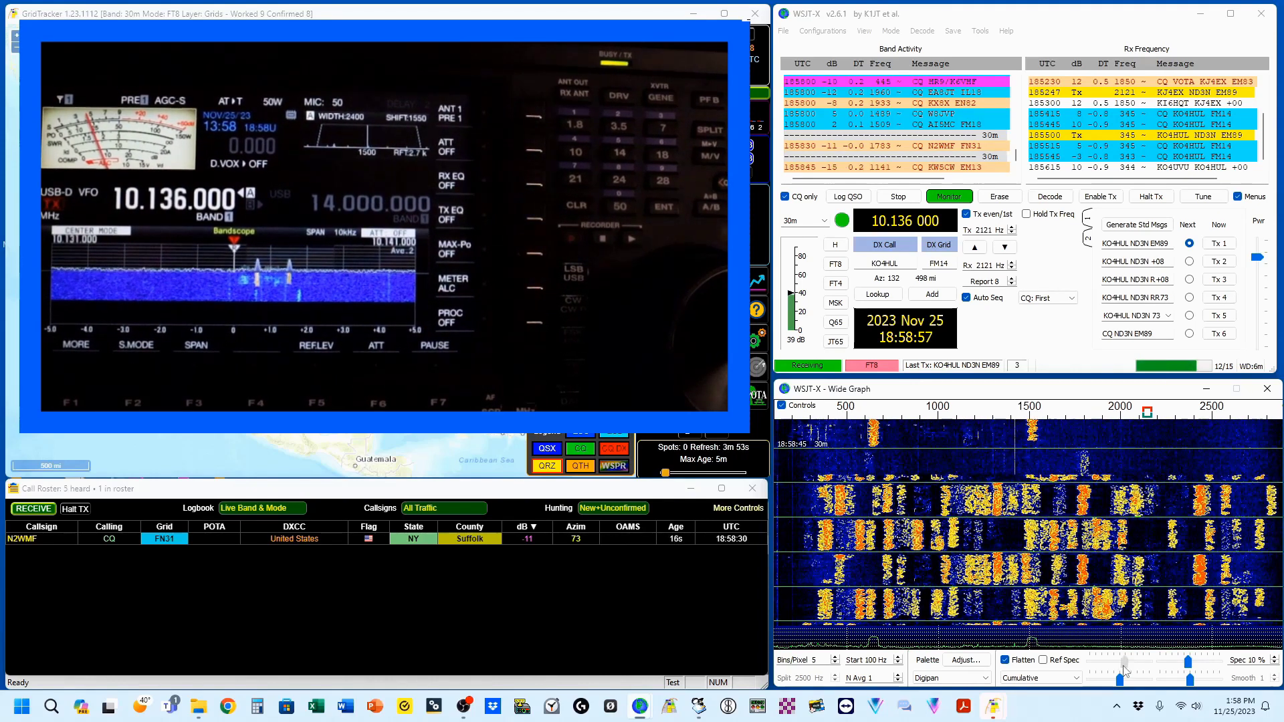
drag(1125, 670, 1120, 669)
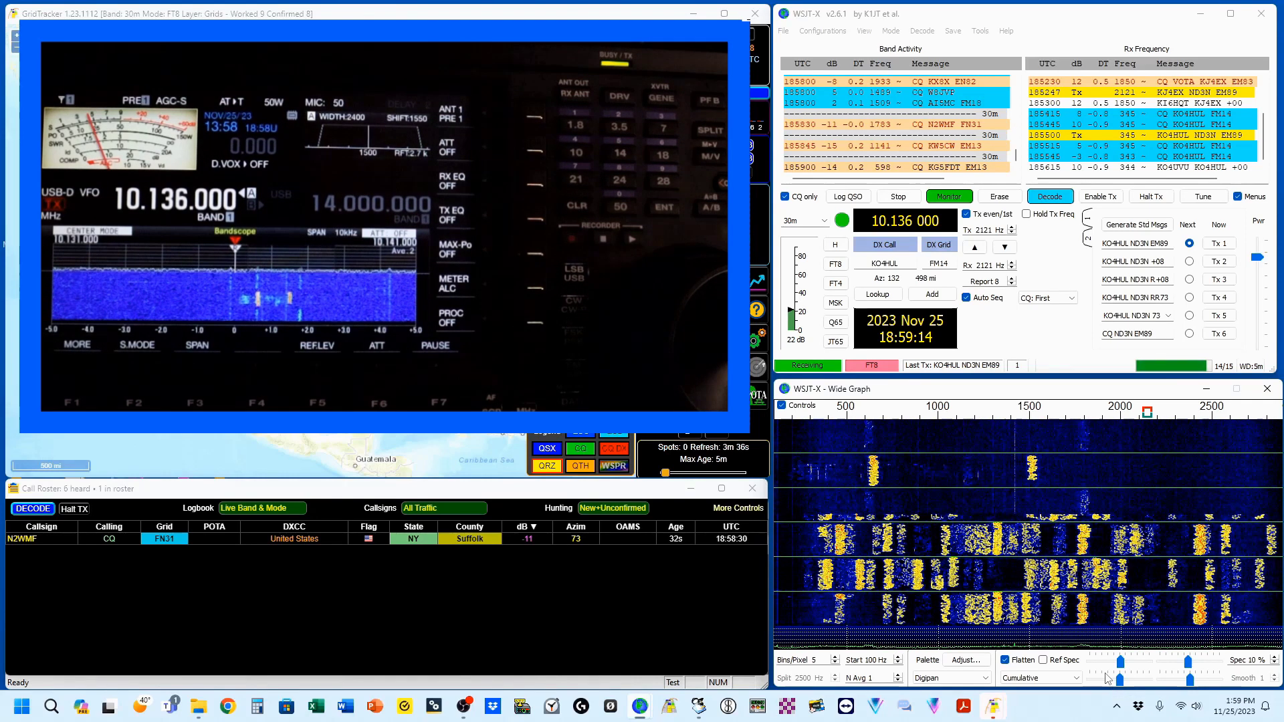
Look through the available band frequencies and switch to 40m at 7.074 MHz.
click(825, 221)
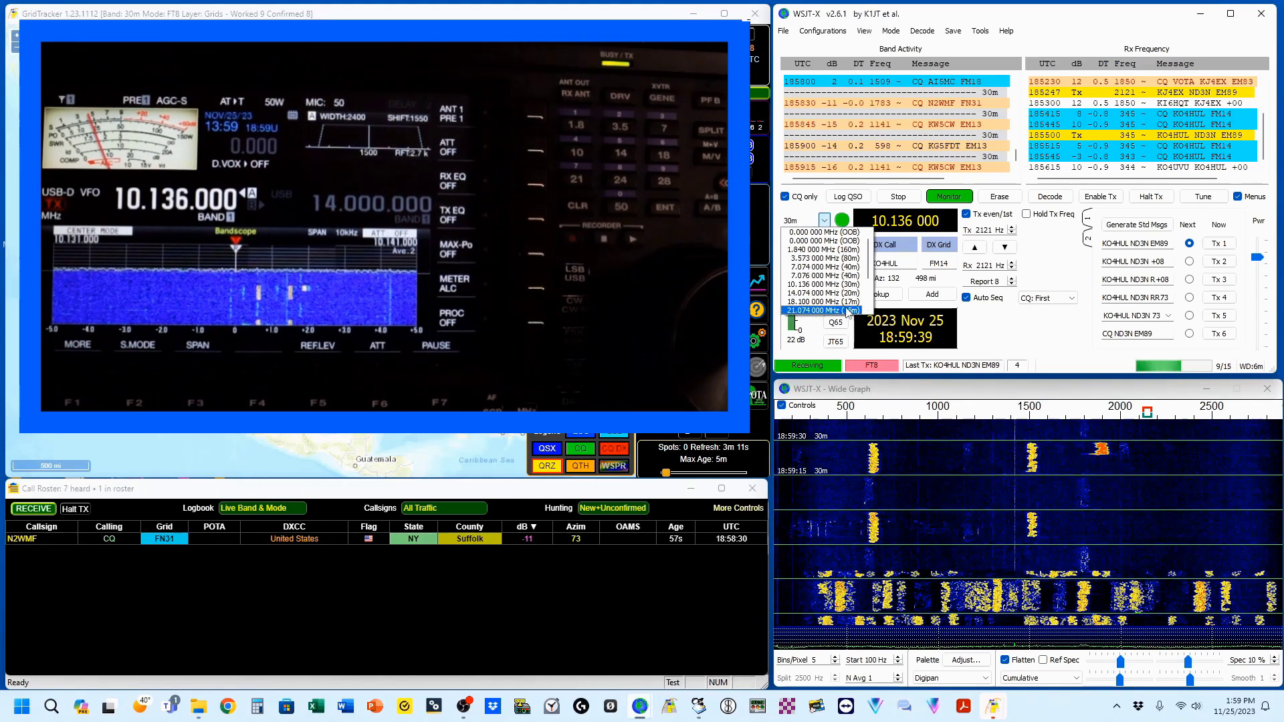
scroll(819, 288, down, 2)
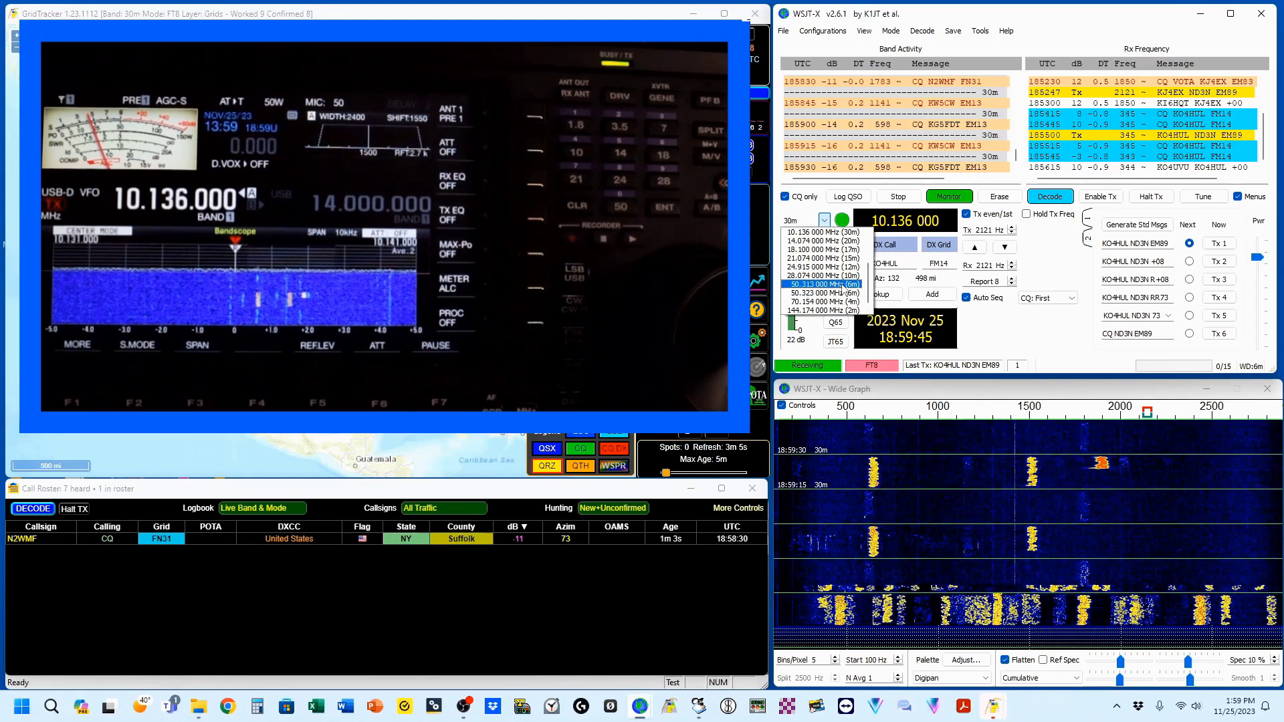
scroll(829, 275, up, 2)
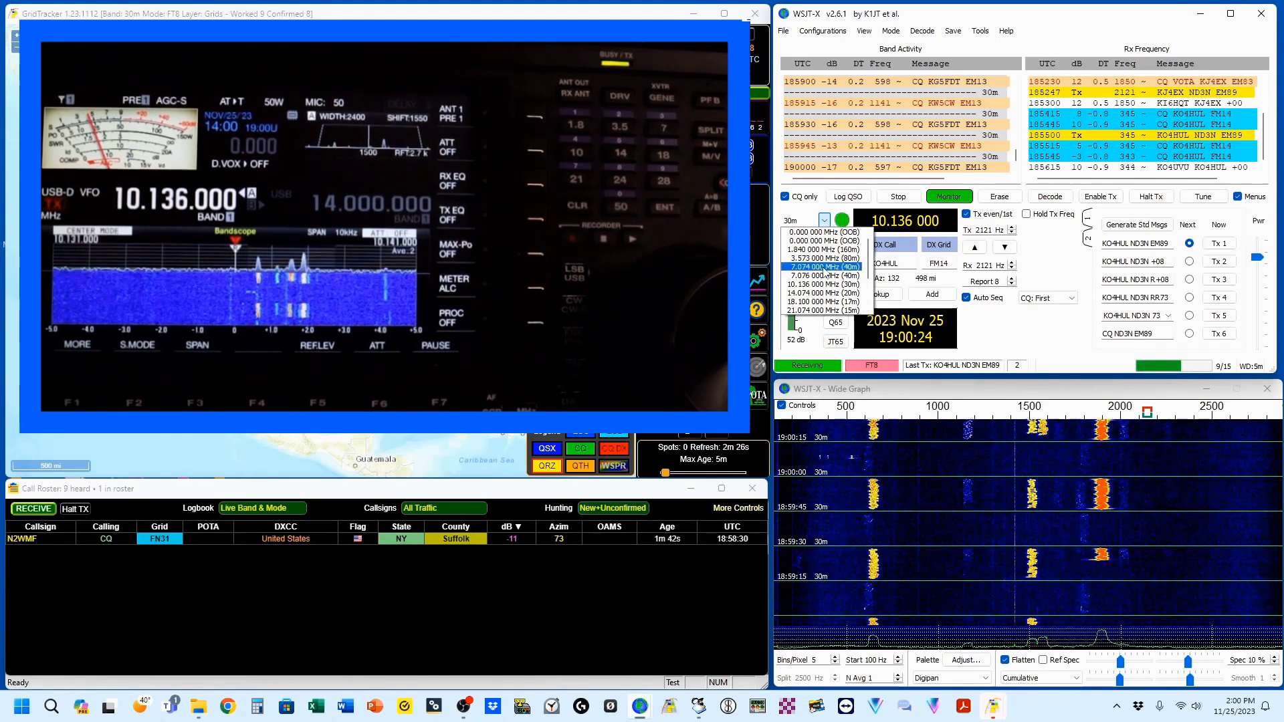
click(827, 267)
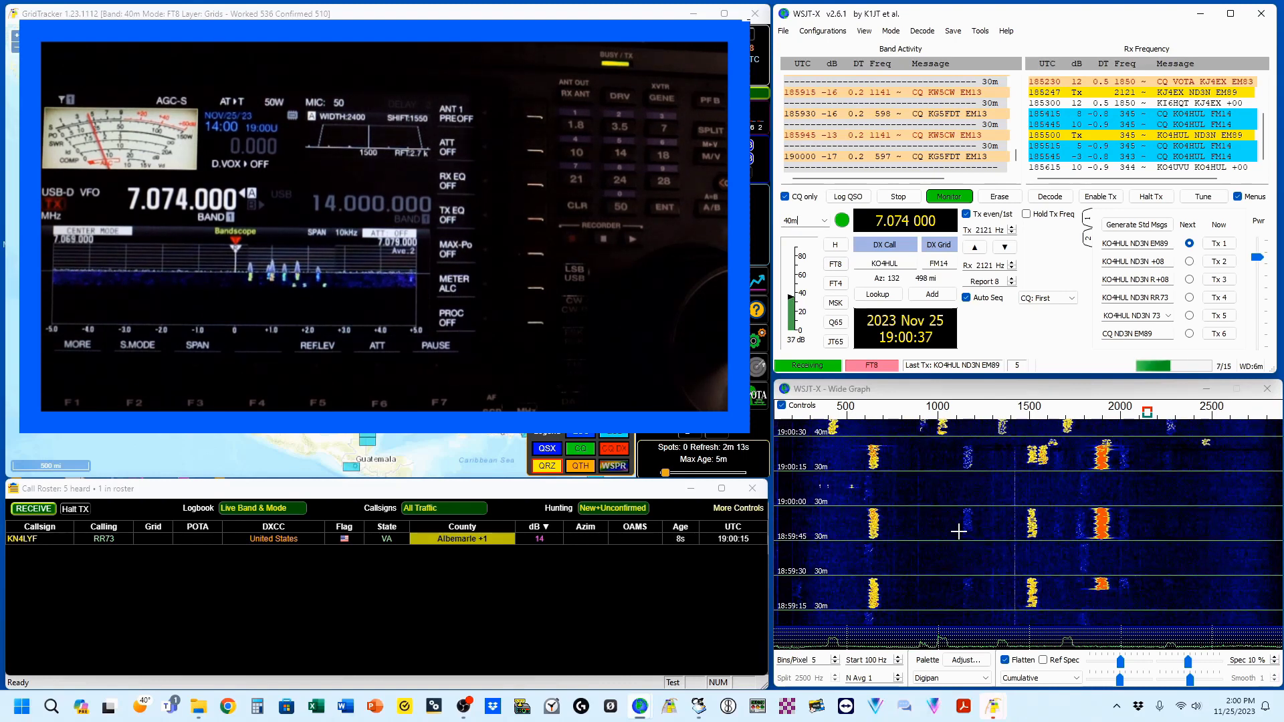
Tune to the additional 40m frequency of 7.076 MHz and return to the 20m band at 14.074 MHz.
click(824, 221)
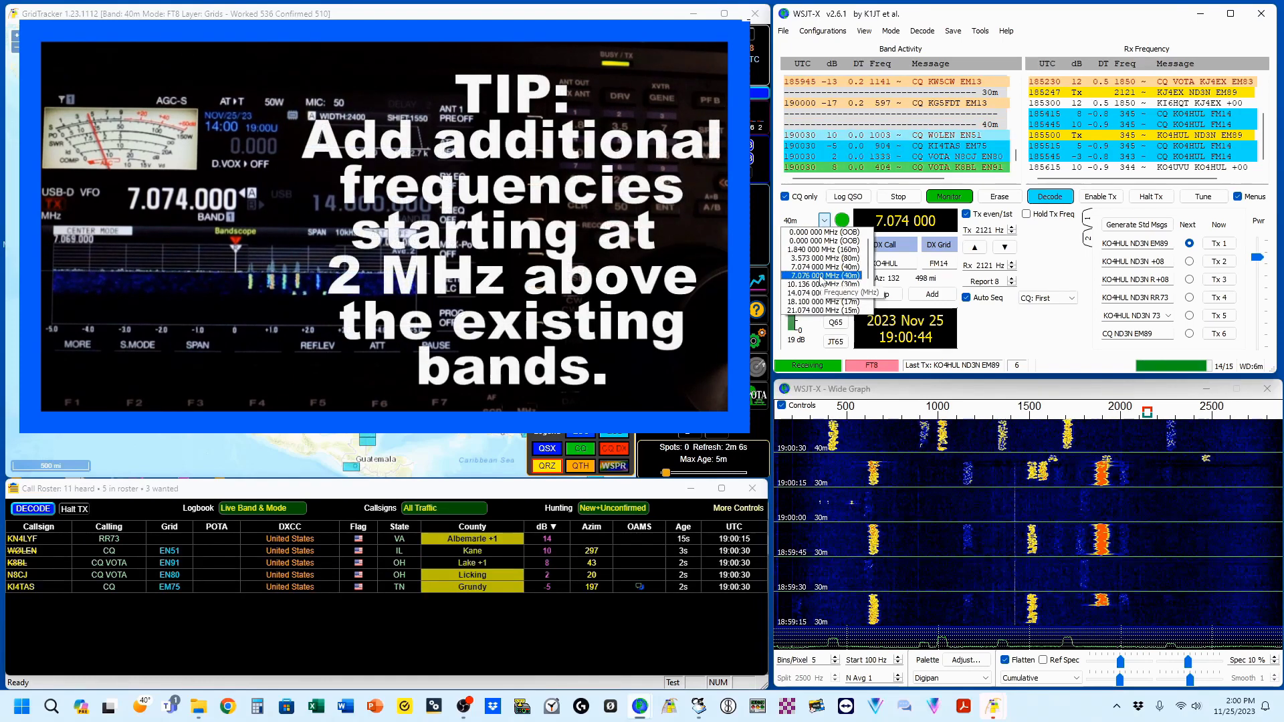
click(821, 275)
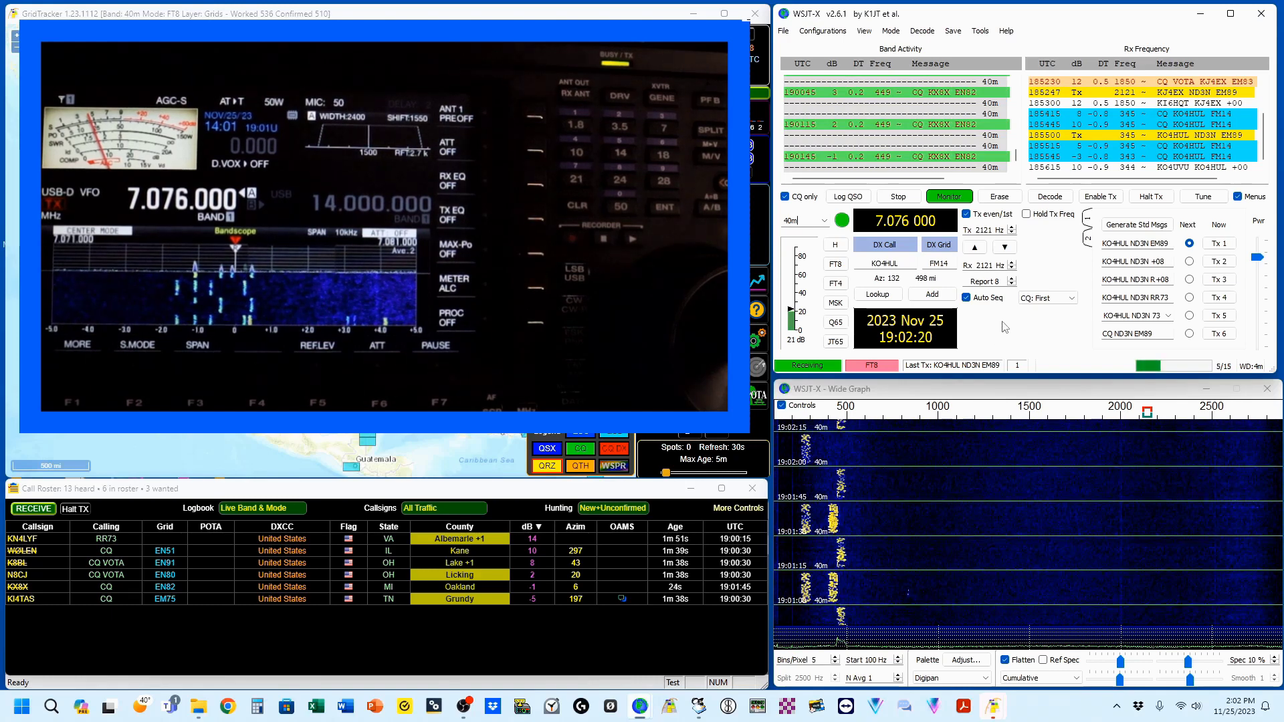
click(825, 225)
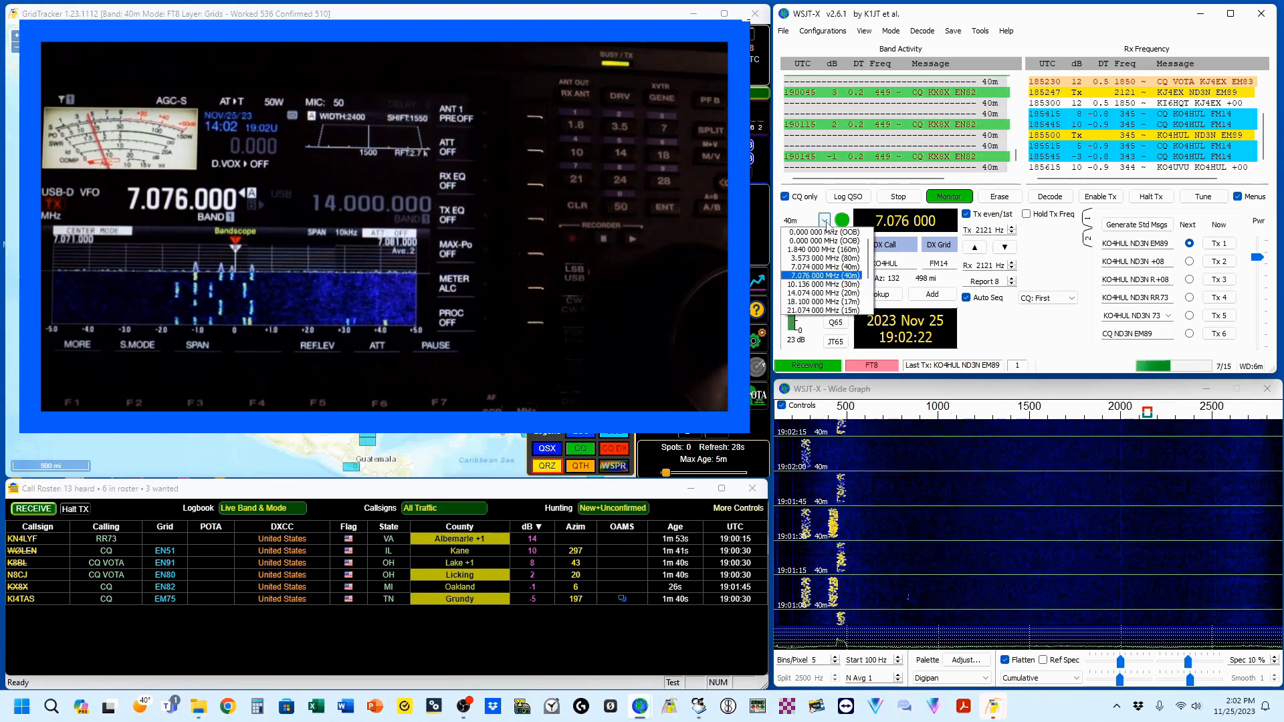
click(821, 293)
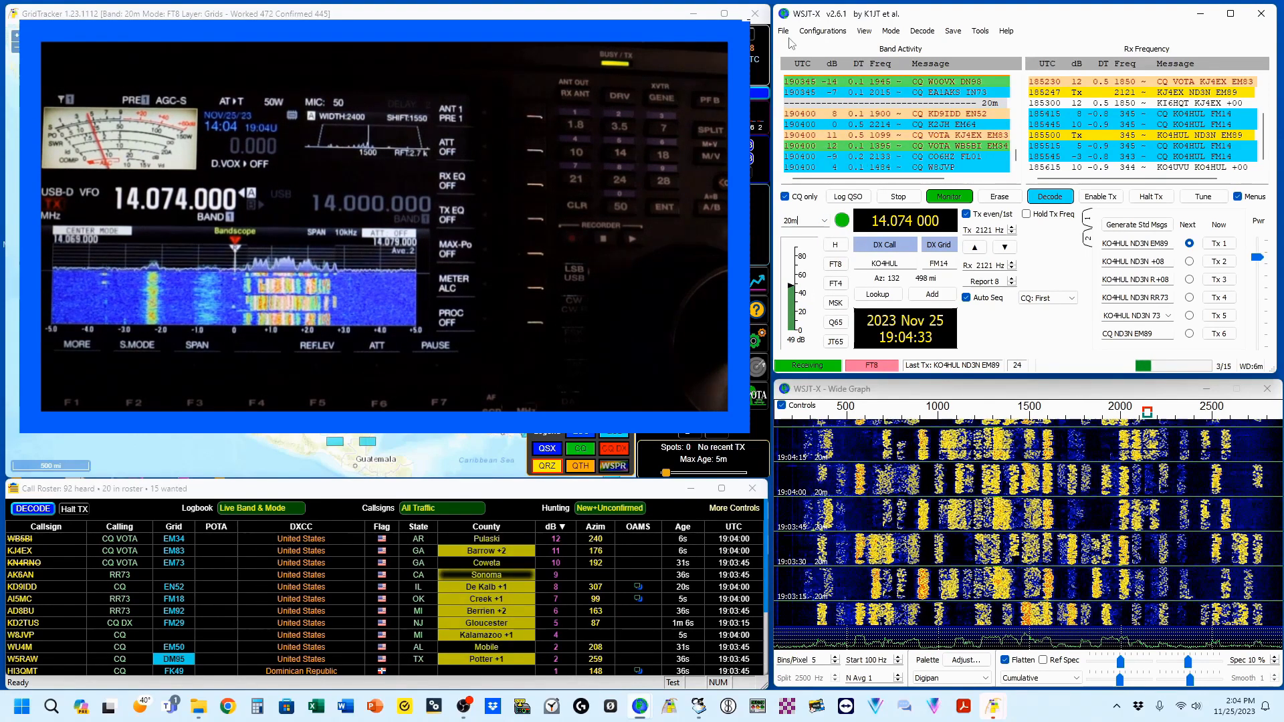
Open the working frequencies settings, sort the table by mode and find the FT8 entries.
click(782, 31)
click(809, 203)
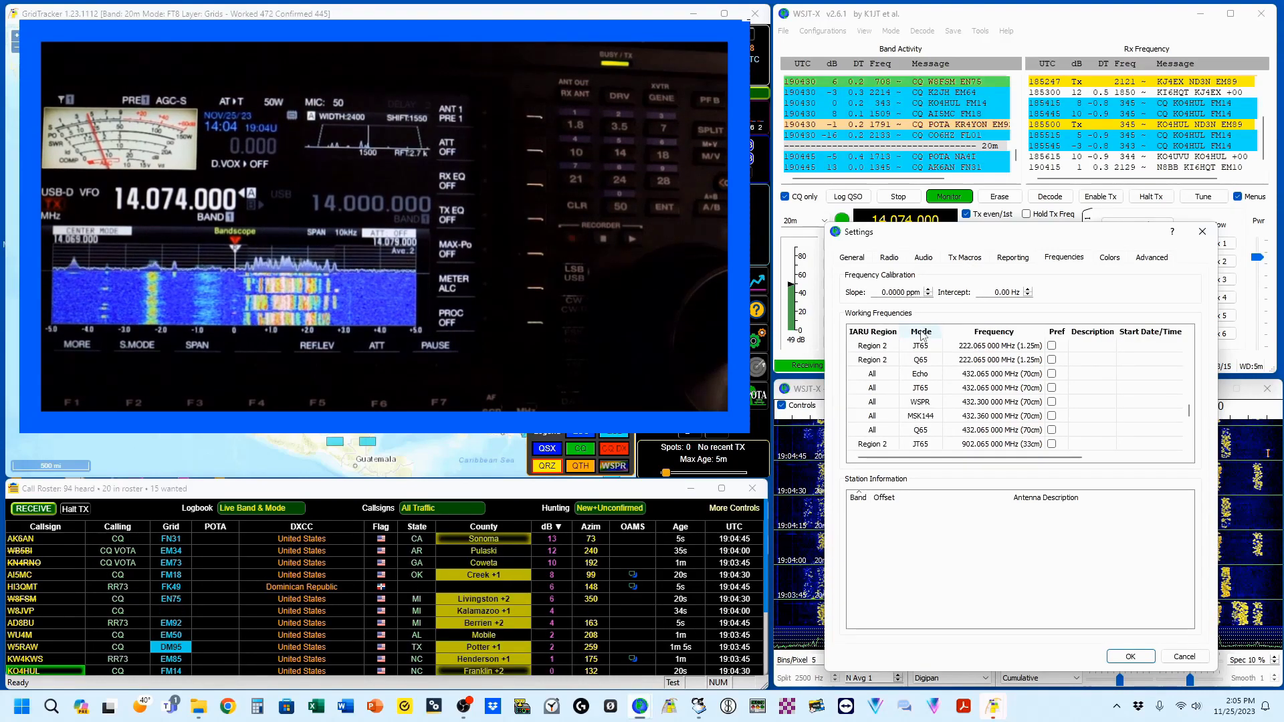
click(924, 333)
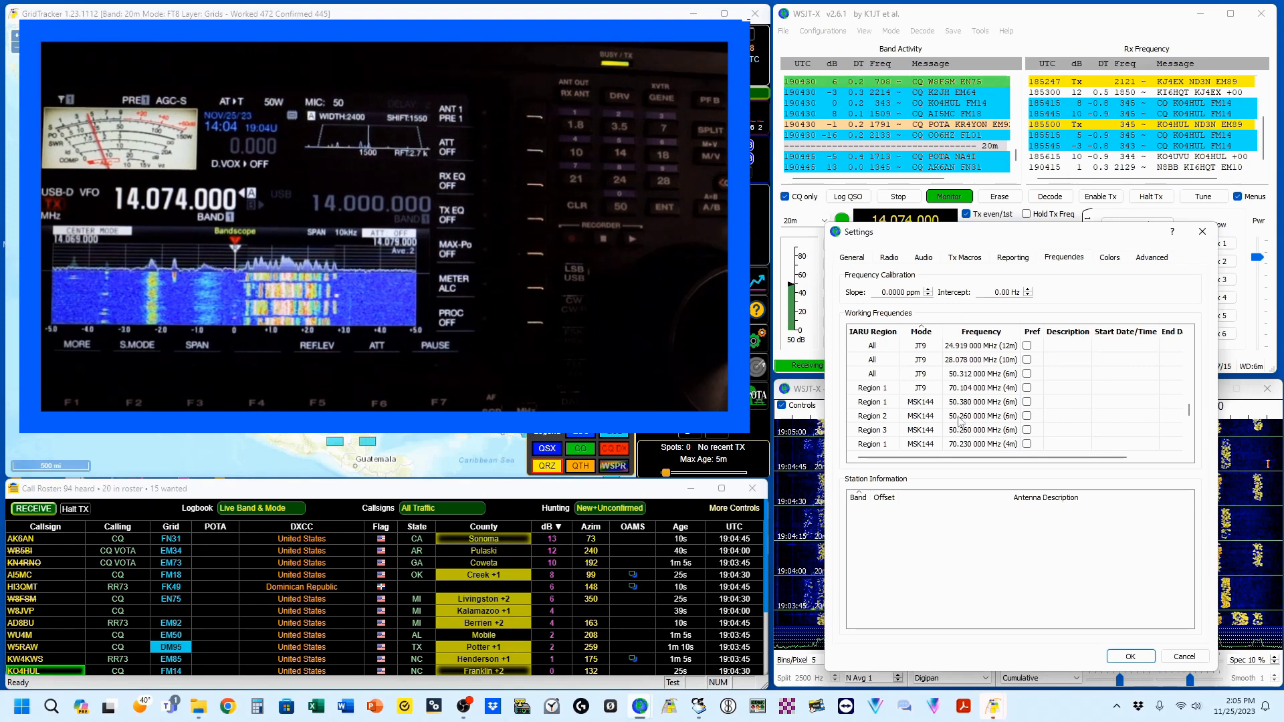
scroll(1192, 417, up, 10)
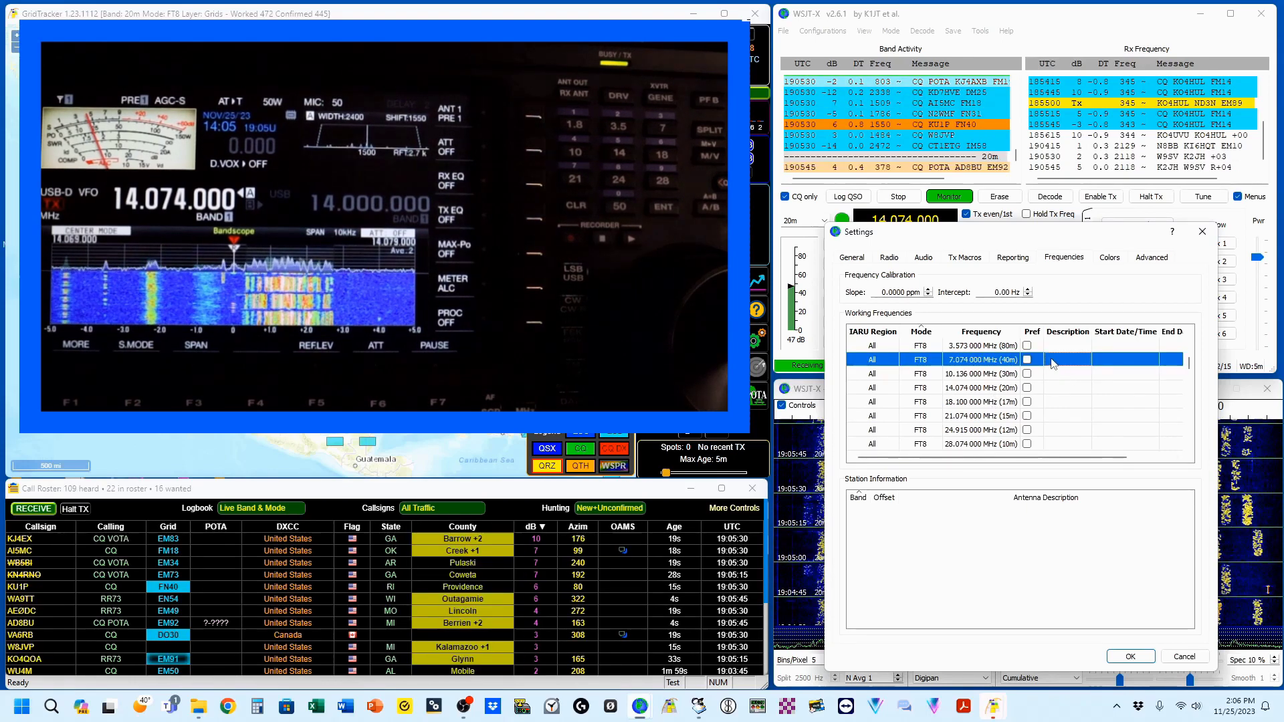
Add an FT8 working frequency of 14.076 MHz for all IARU regions and sort the working frequencies table by frequency.
right_click(1053, 363)
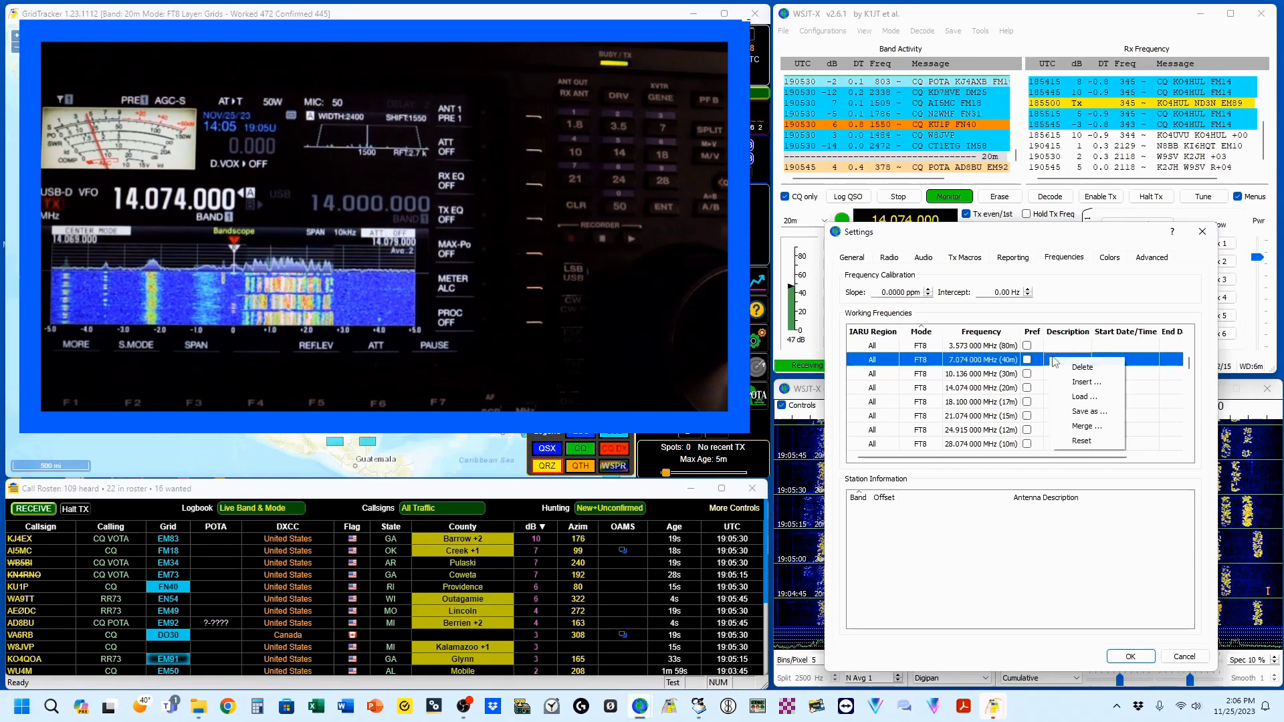
click(1079, 384)
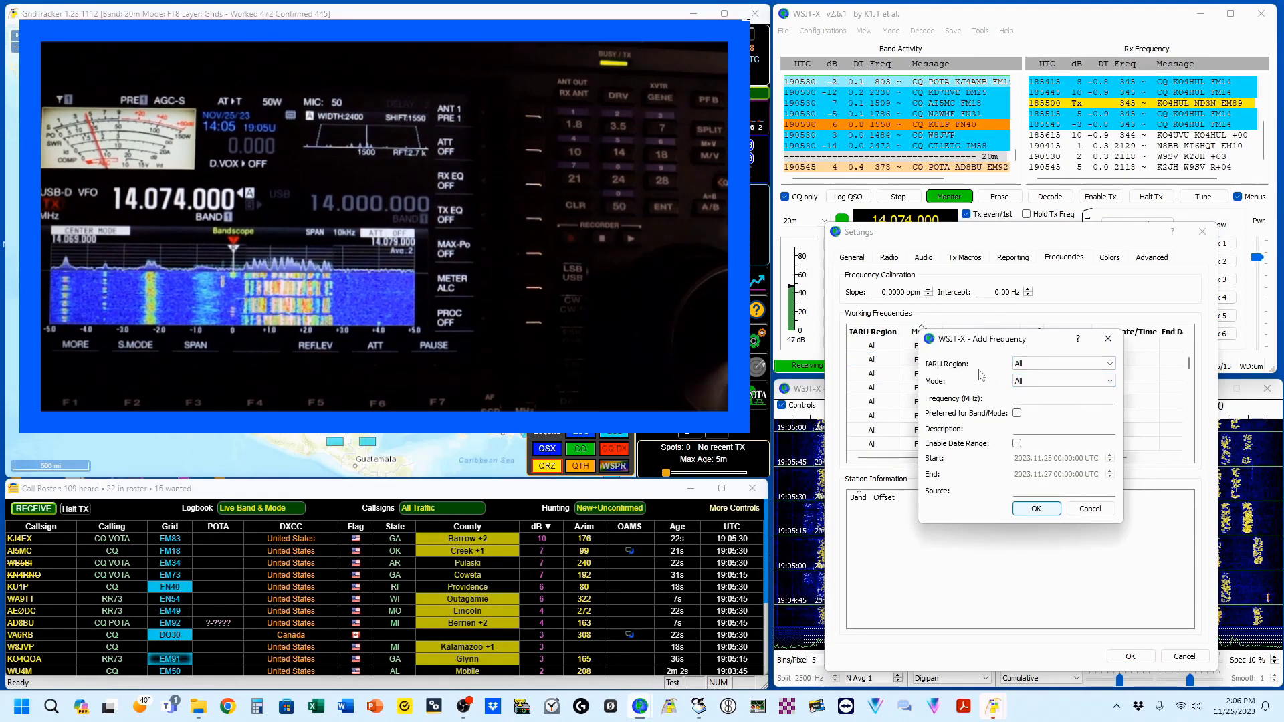
click(1108, 381)
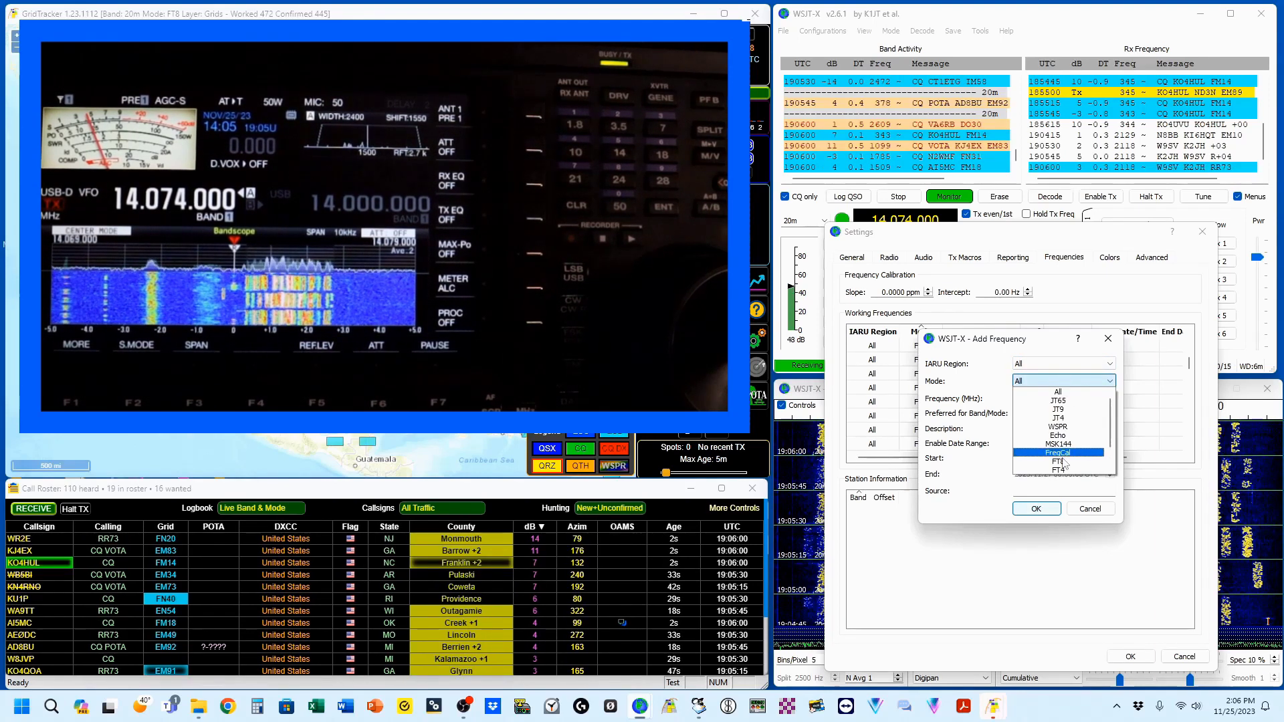
click(1062, 461)
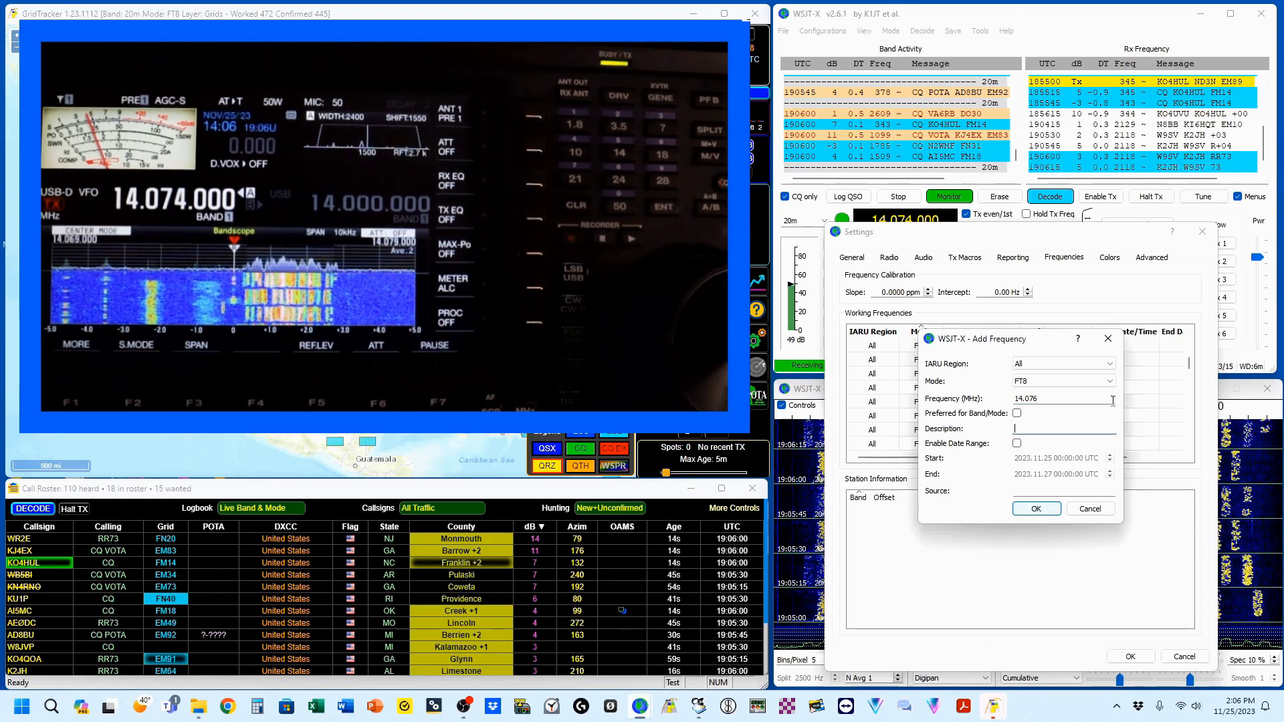
click(1035, 509)
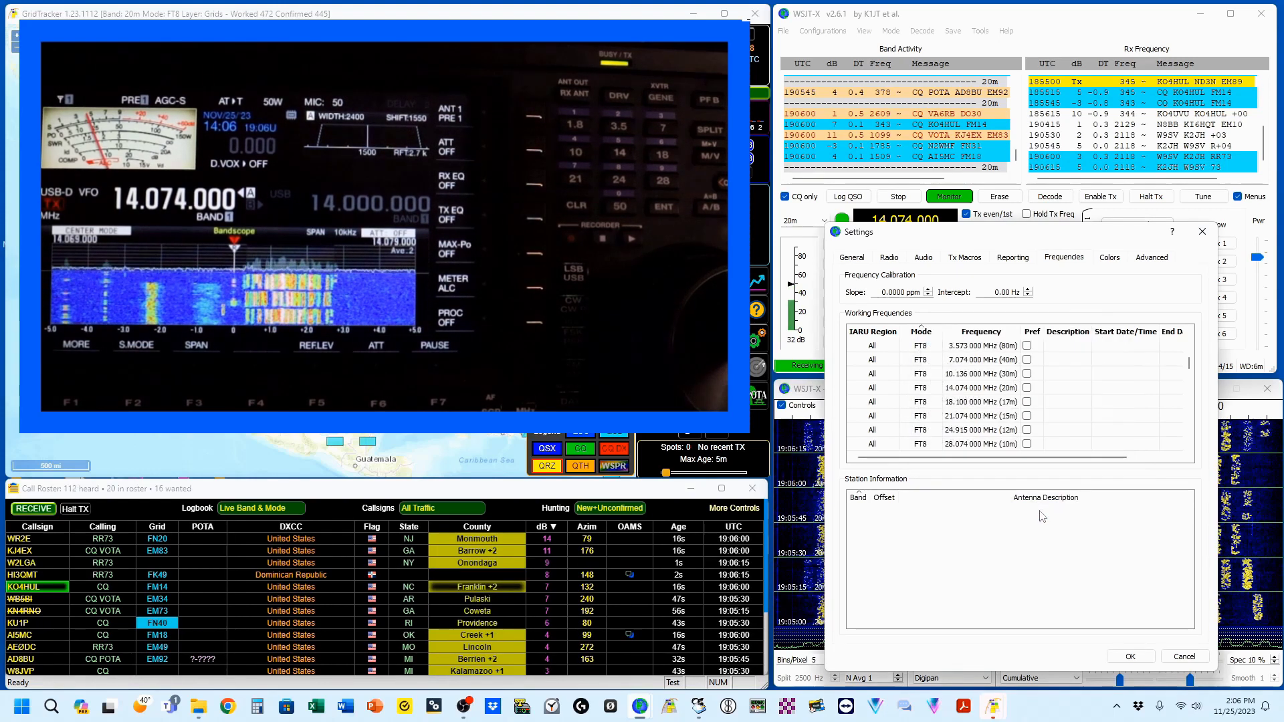
click(986, 332)
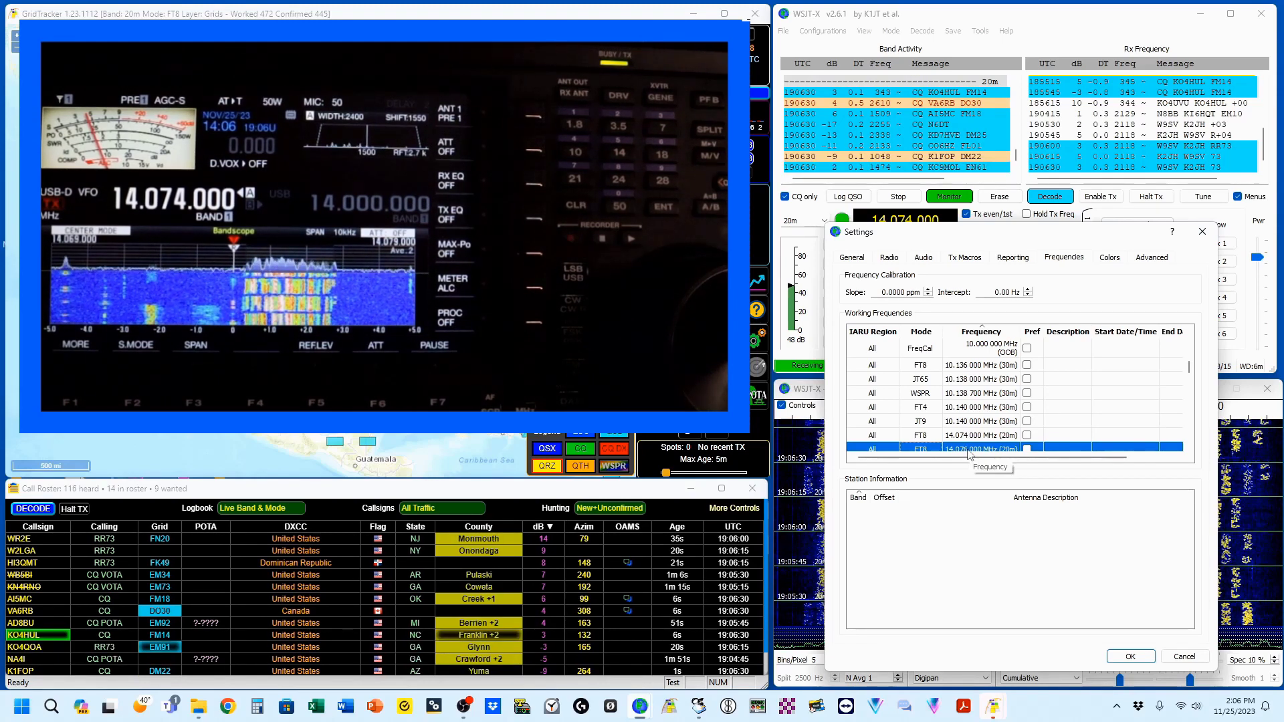
Save the working frequencies settings with the added 14.076 MHz entry and open the list of band frequencies.
scroll(975, 377, down, 2)
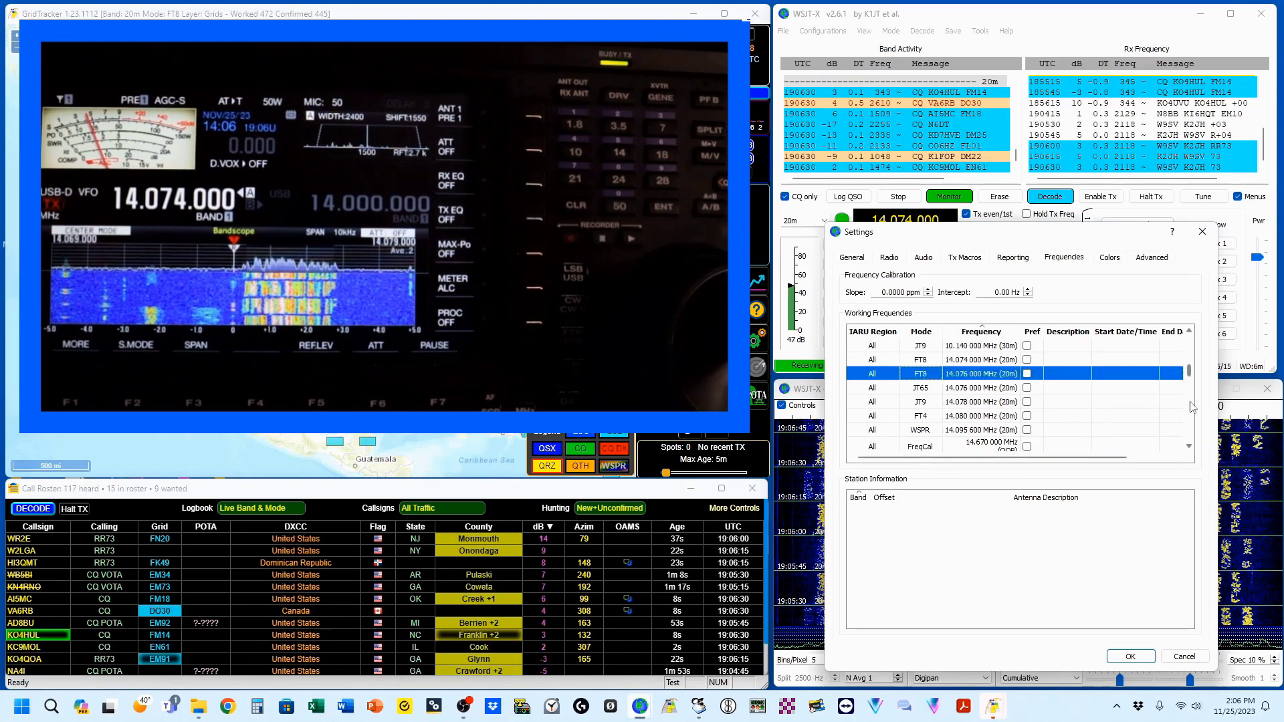
click(1136, 657)
click(824, 220)
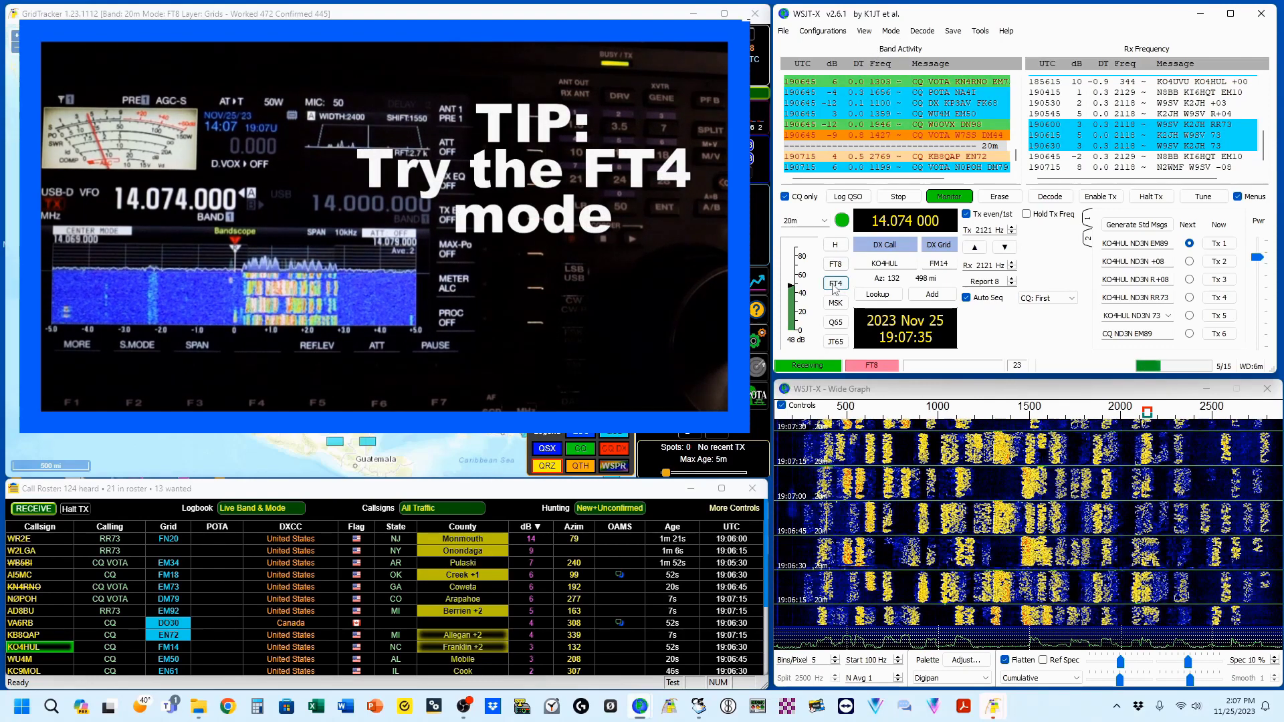
Change the operating mode from FT8 to FT4.
click(890, 33)
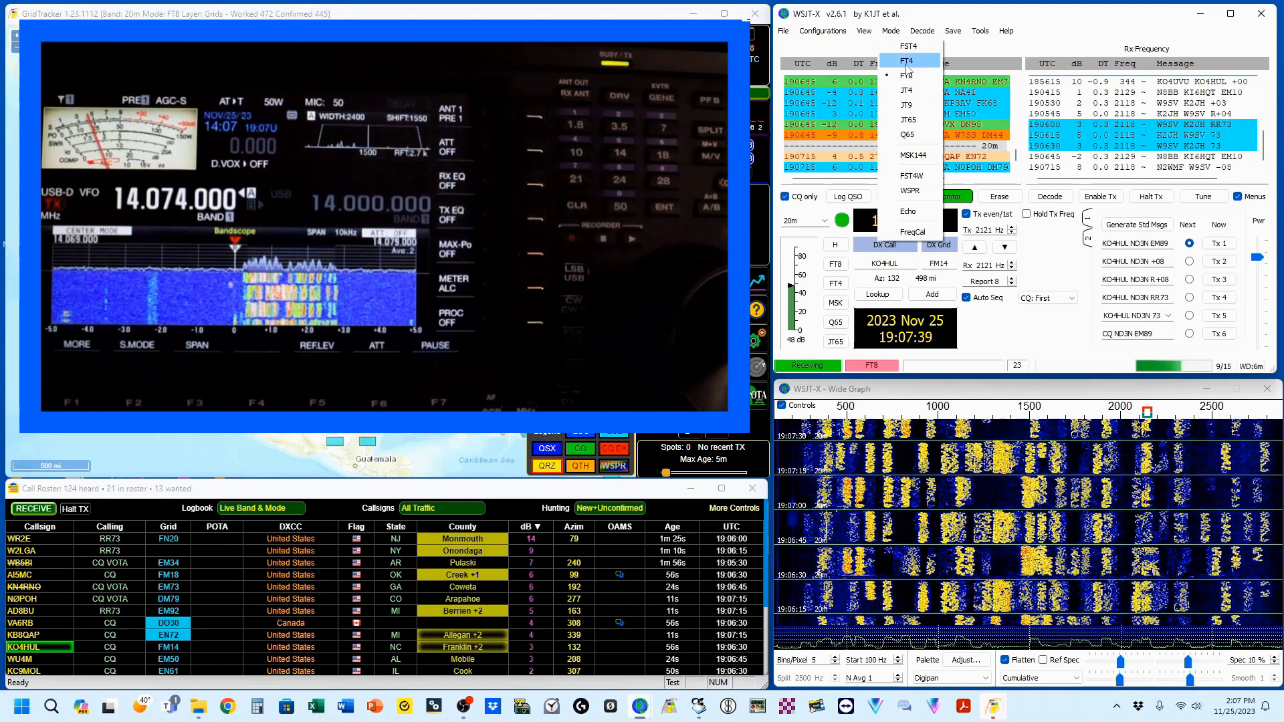
click(907, 61)
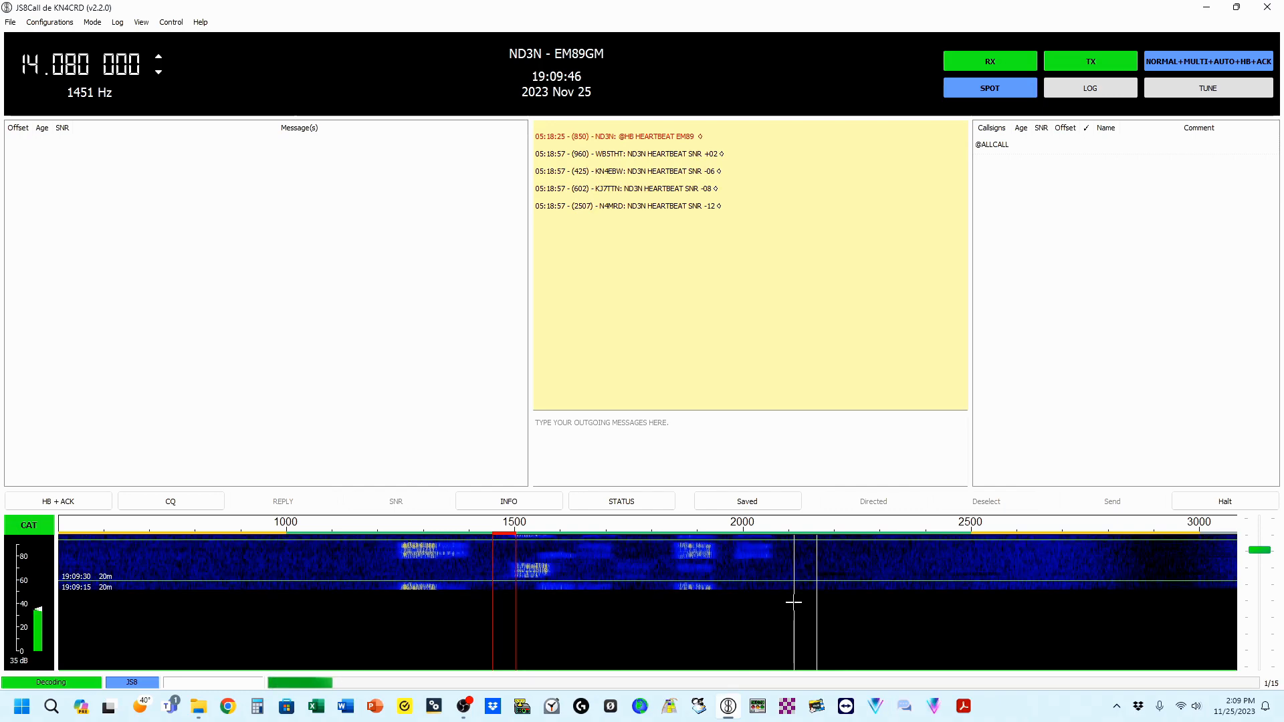
In JS8Call, review the station, radio, audio and frequency settings, then close them without changes.
click(10, 22)
click(21, 42)
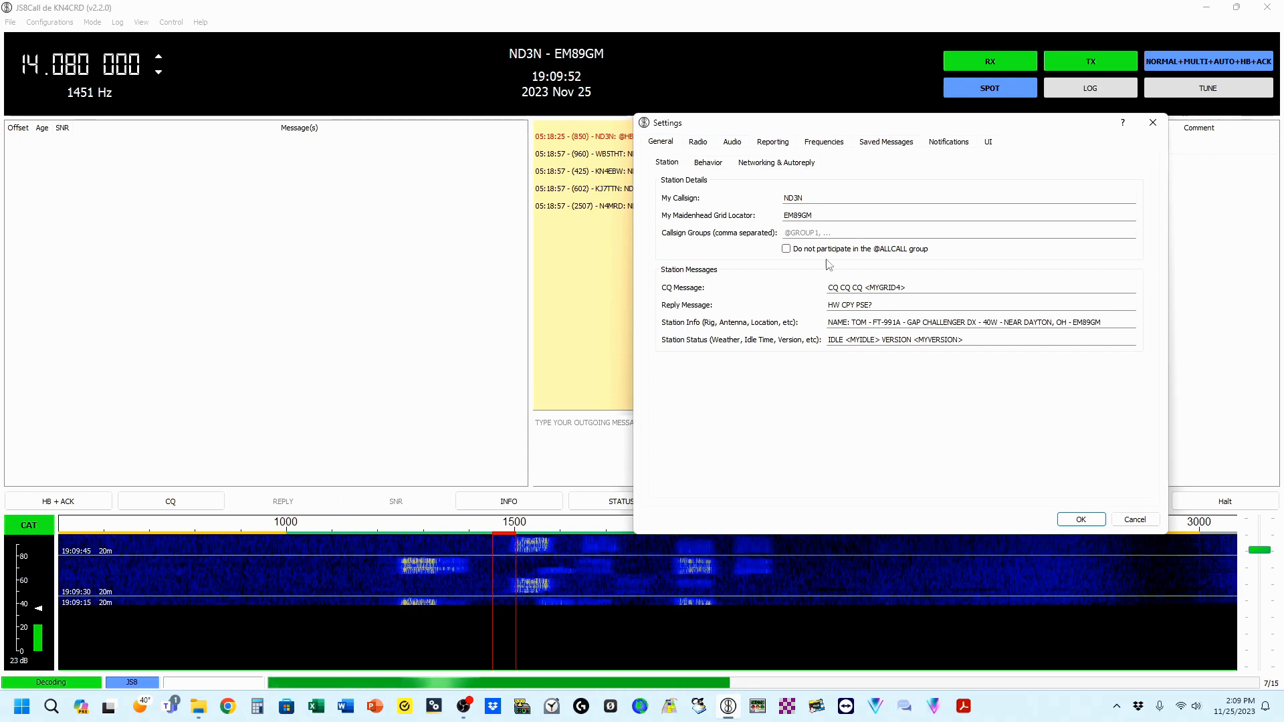
click(697, 142)
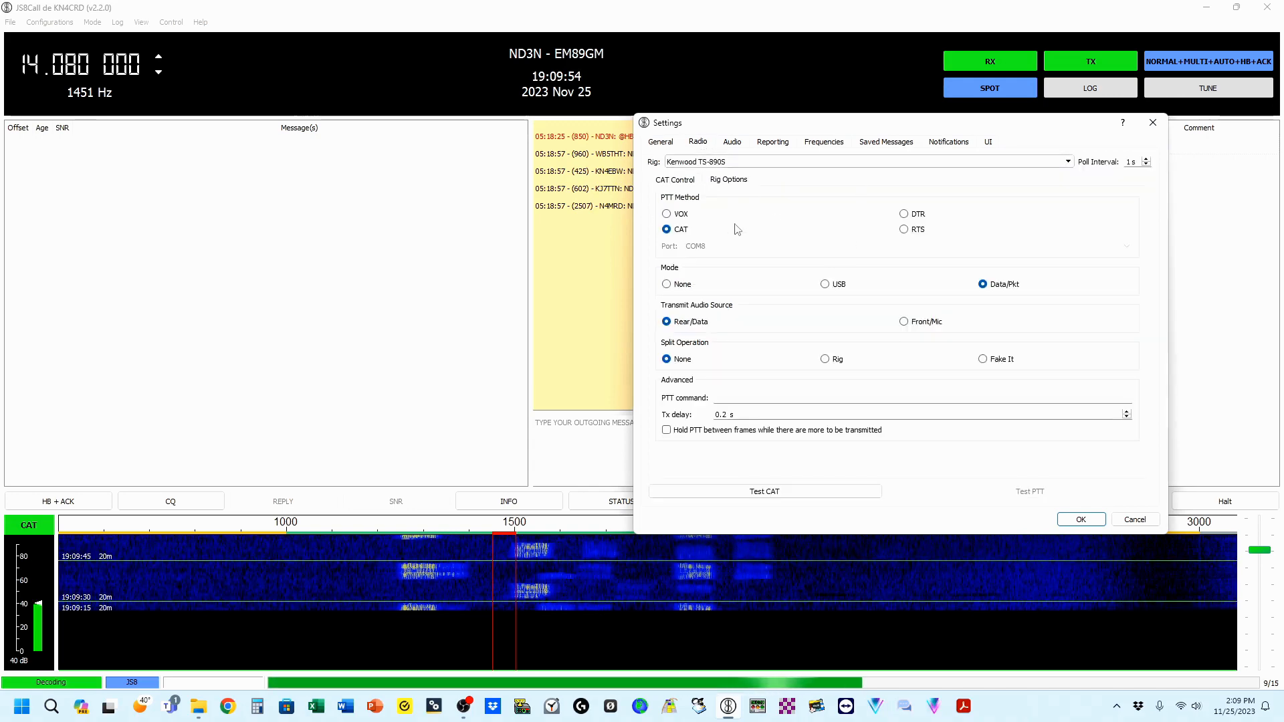
click(732, 143)
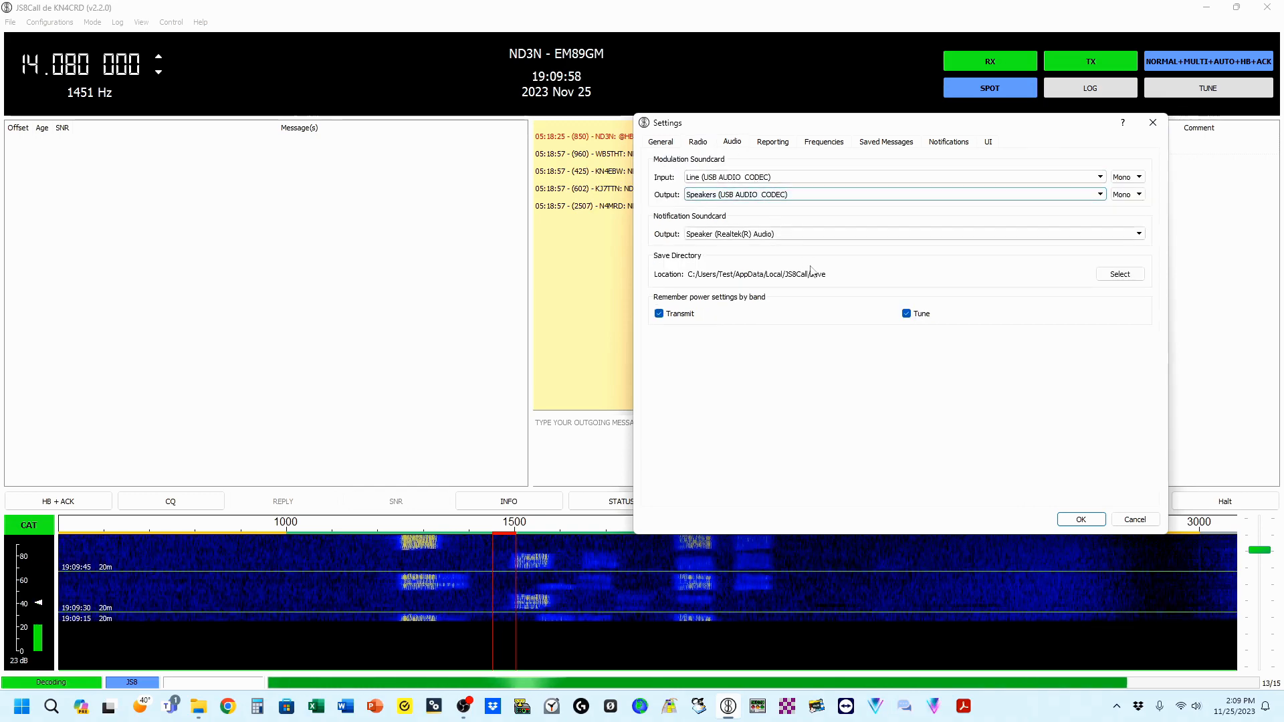
click(817, 148)
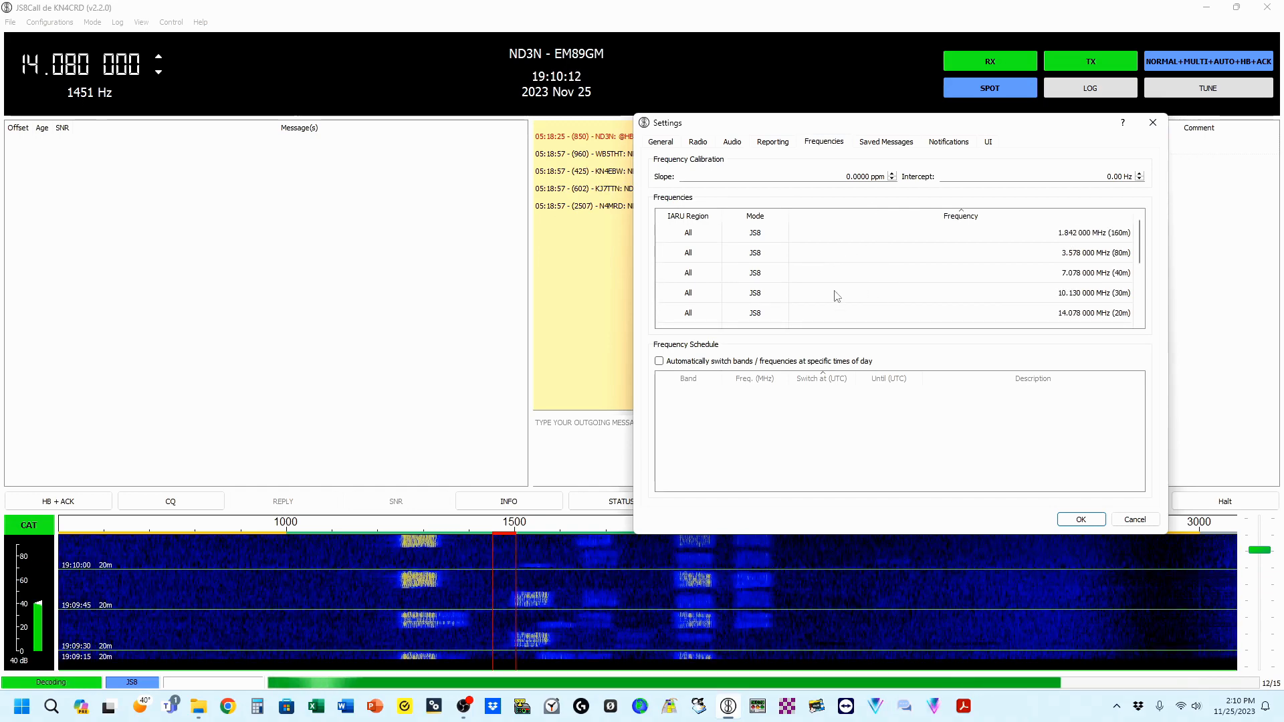
click(1153, 123)
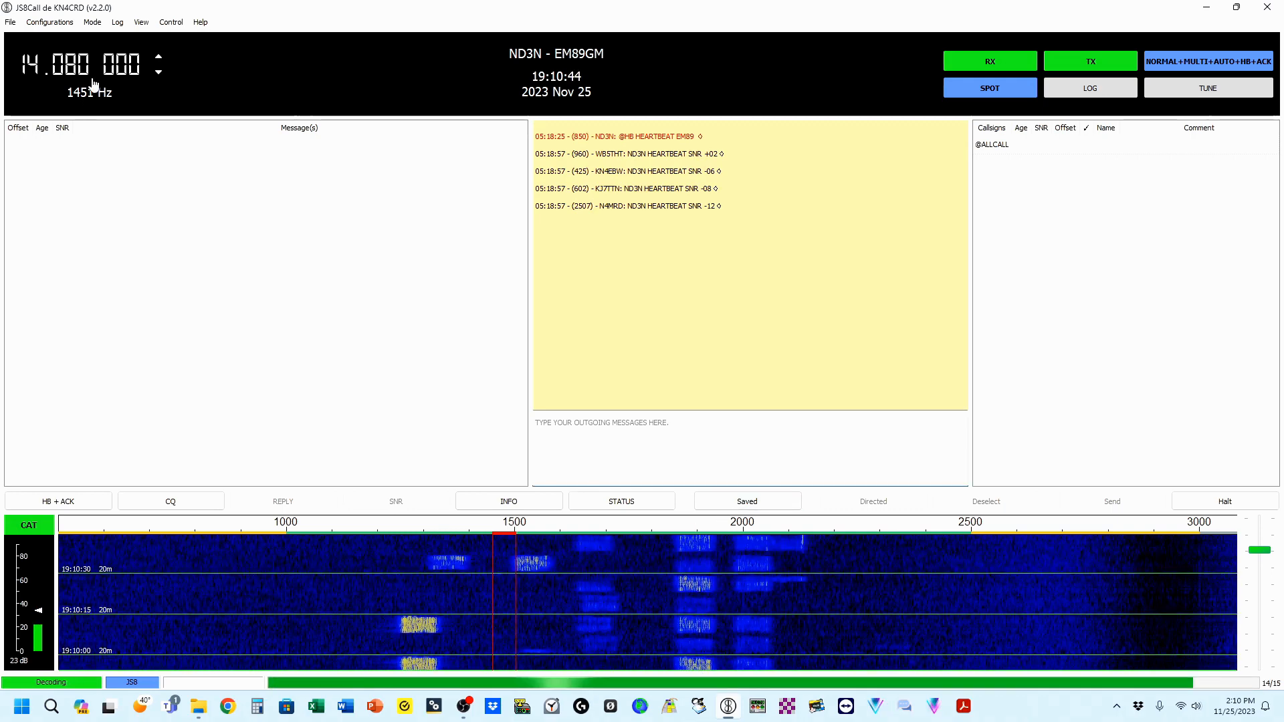
Tune JS8Call to the standard 20m frequency of 14.078 MHz.
click(76, 69)
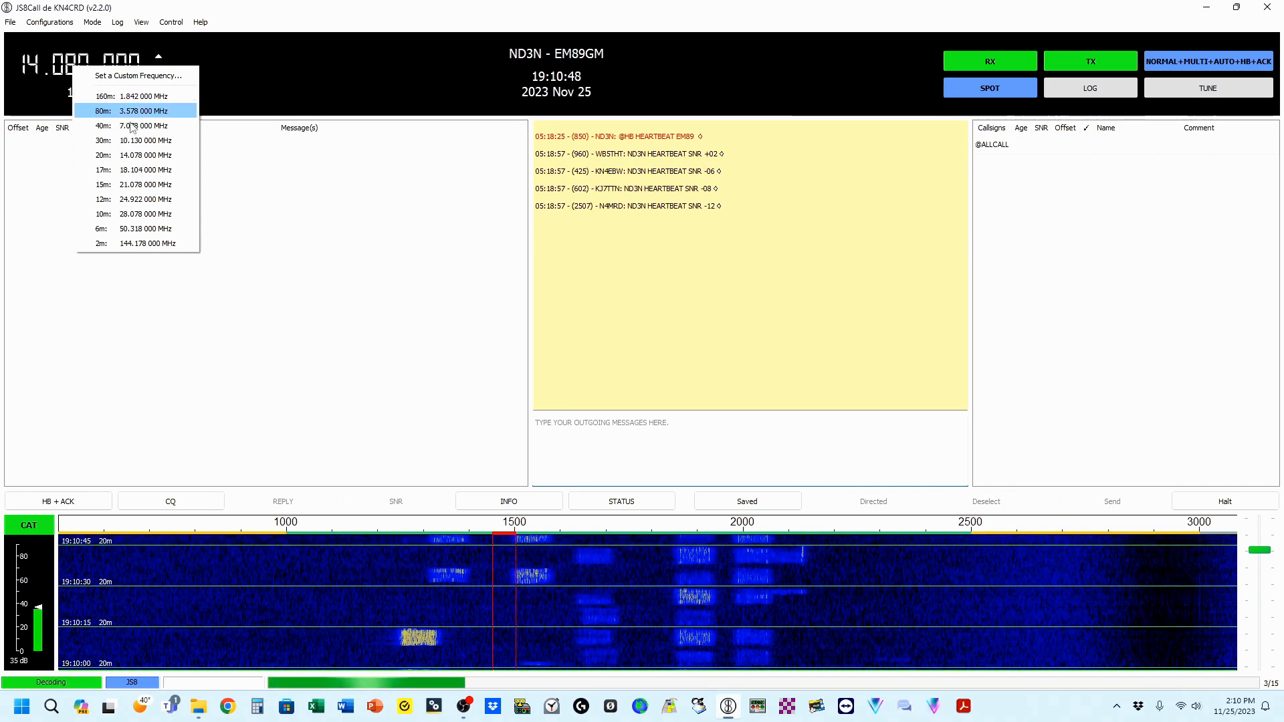
click(134, 155)
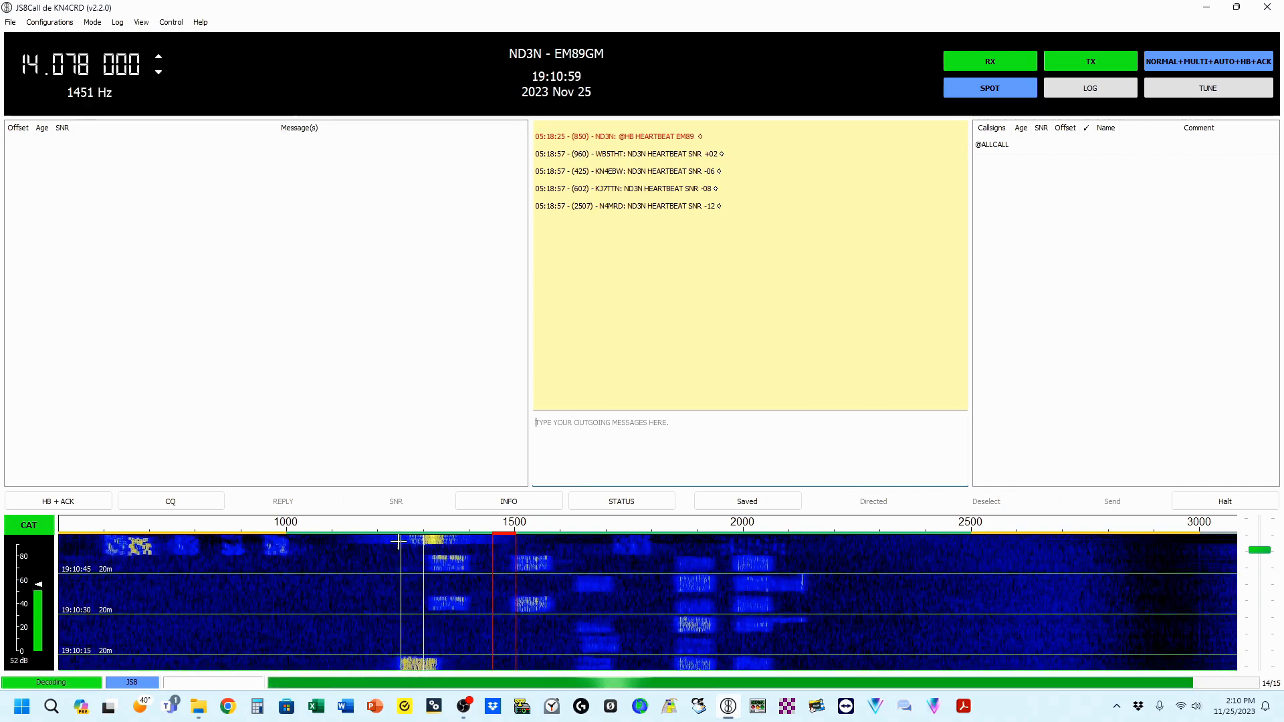